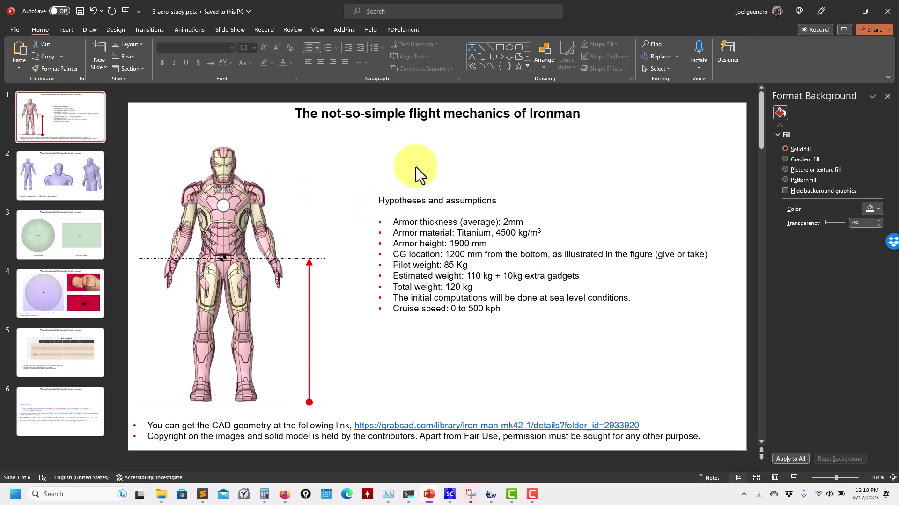
- Show slide 2 with the three shrink-wrap surface mesh views and 10 mm triangulation notes
left_click(66, 175)
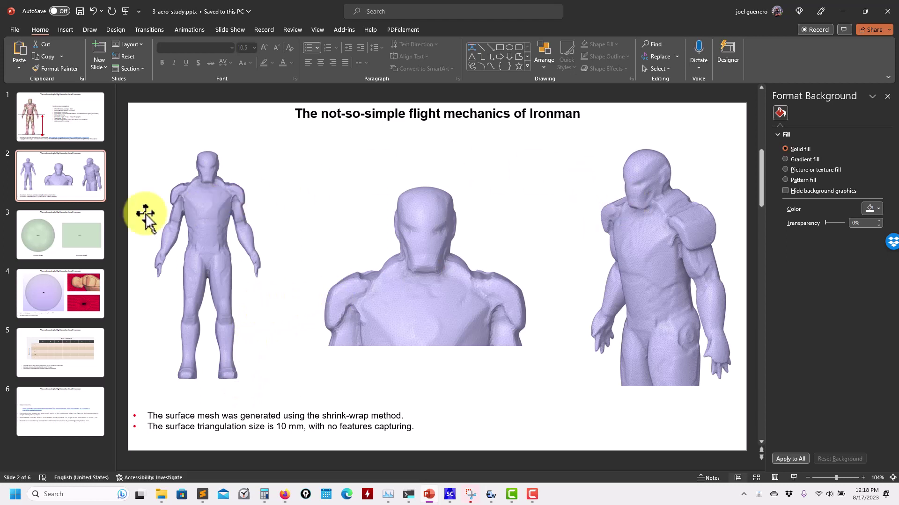
- Show slide 3, the spherical versus rectangular domain around the Ironman model
left_click(70, 234)
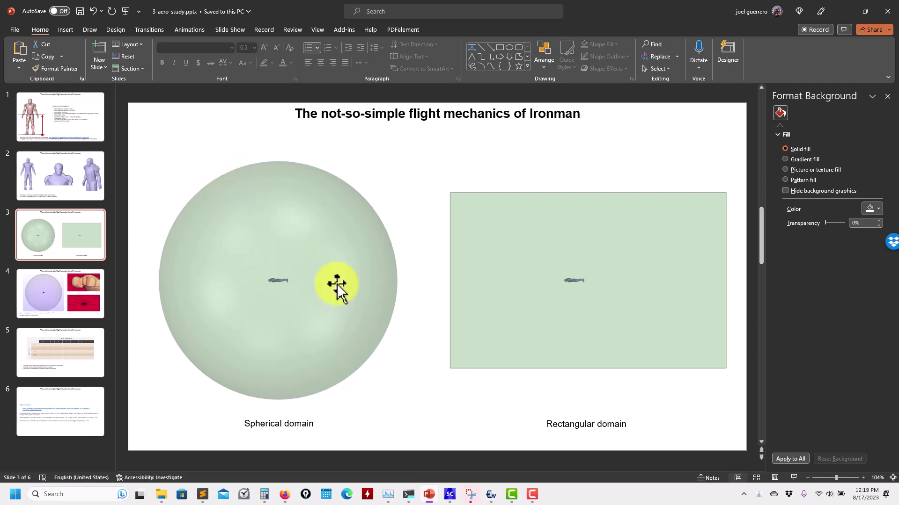
- Scroll down the slide list and select slide 4, the hybrid mesh slide
scroll(337, 285, "down", 1)
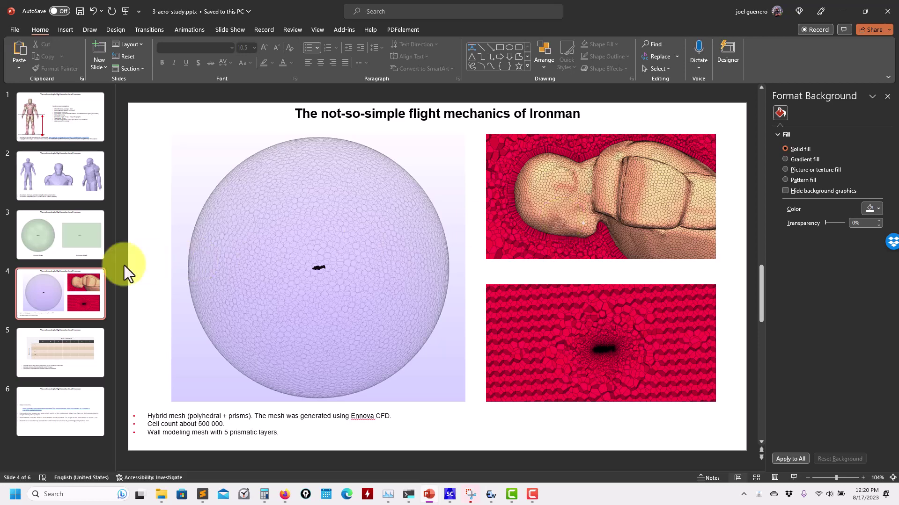
left_click(66, 289)
left_click(57, 358)
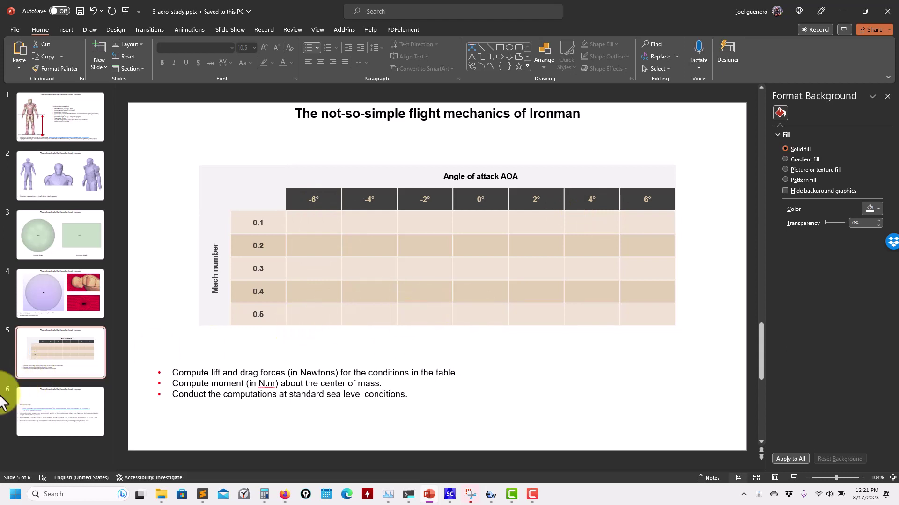
- Show slide 6 and highlight the email invitation, mesh-scaling line and 1.9 m height sentence
left_click(77, 417)
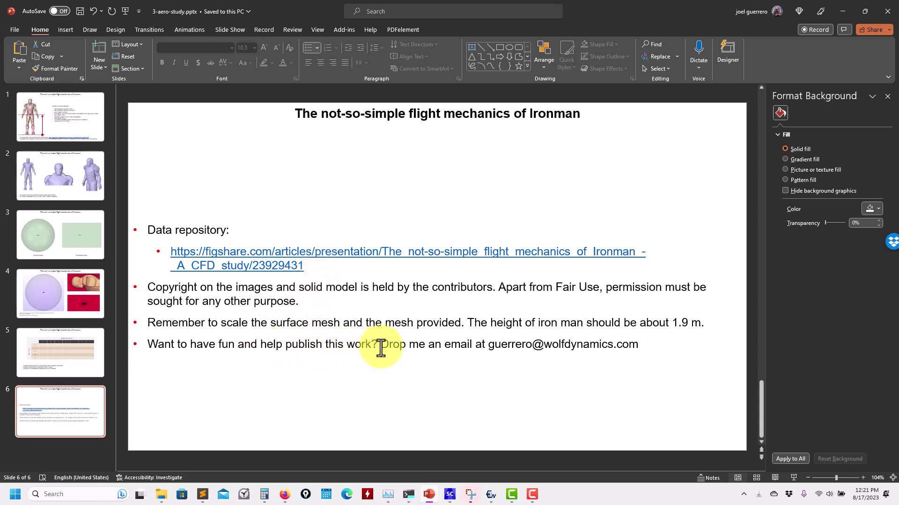
left_click_drag(380, 344, 647, 345)
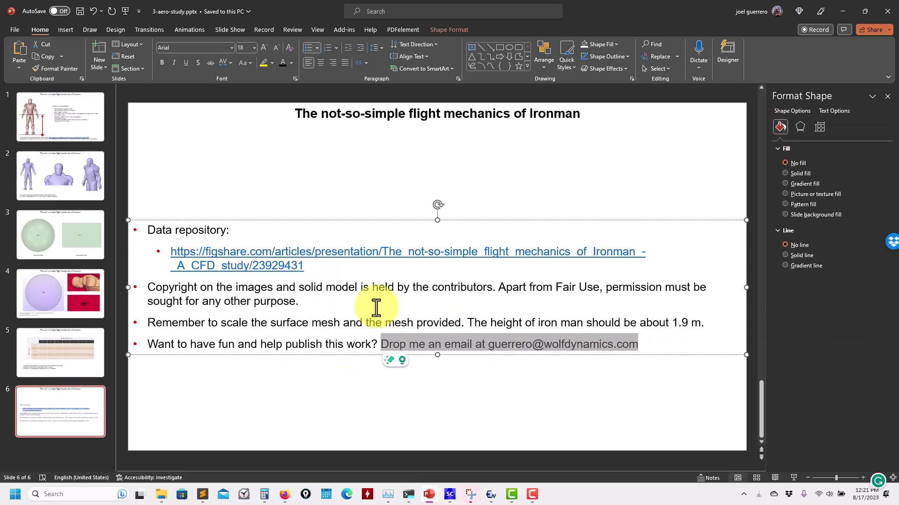
triple_click(293, 323)
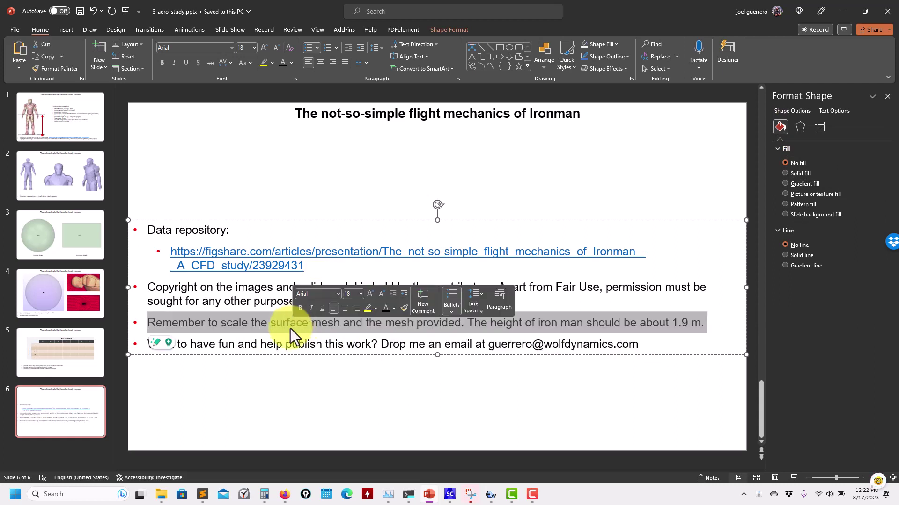
left_click(517, 328)
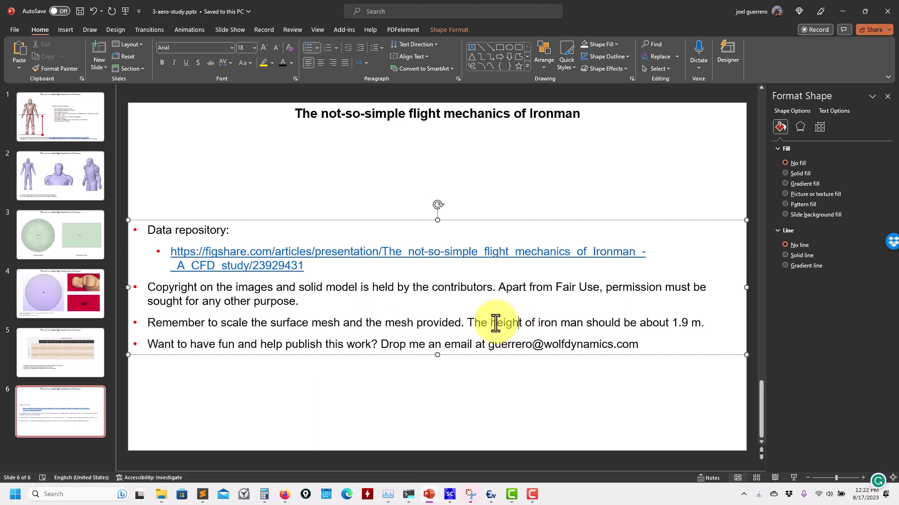
left_click_drag(468, 323, 701, 321)
left_click(669, 324)
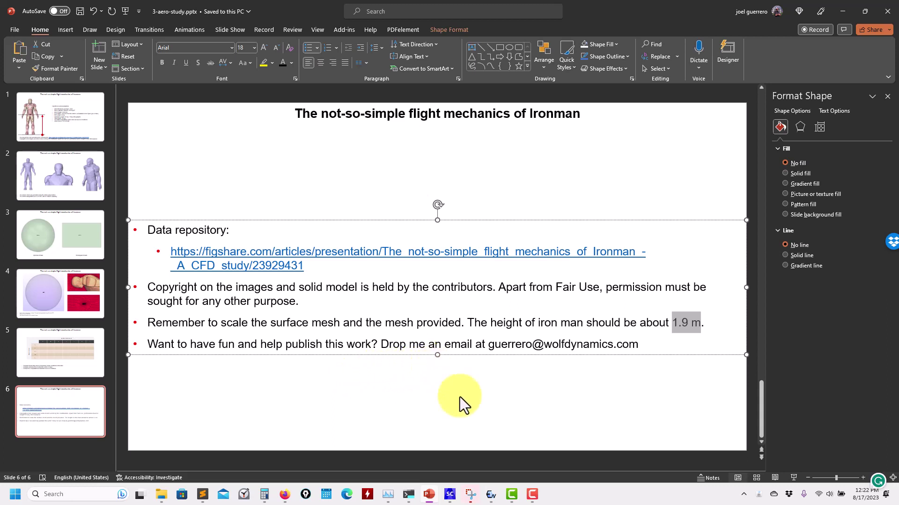
- Bring up the SpaceClaim surface meshes and pan across the 20 mm to 2 mm figures
left_click(449, 494)
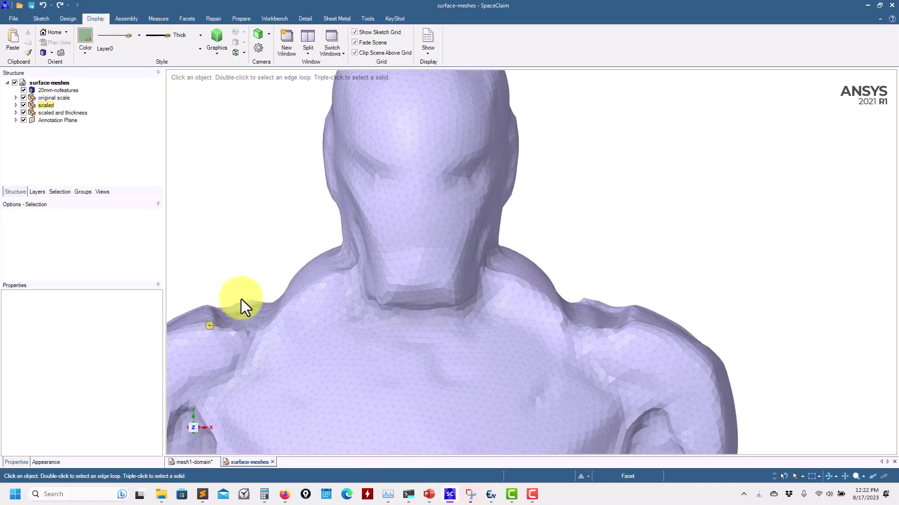
scroll(248, 300, "up", 3)
scroll(263, 307, "down", 3)
scroll(263, 307, "down", 10)
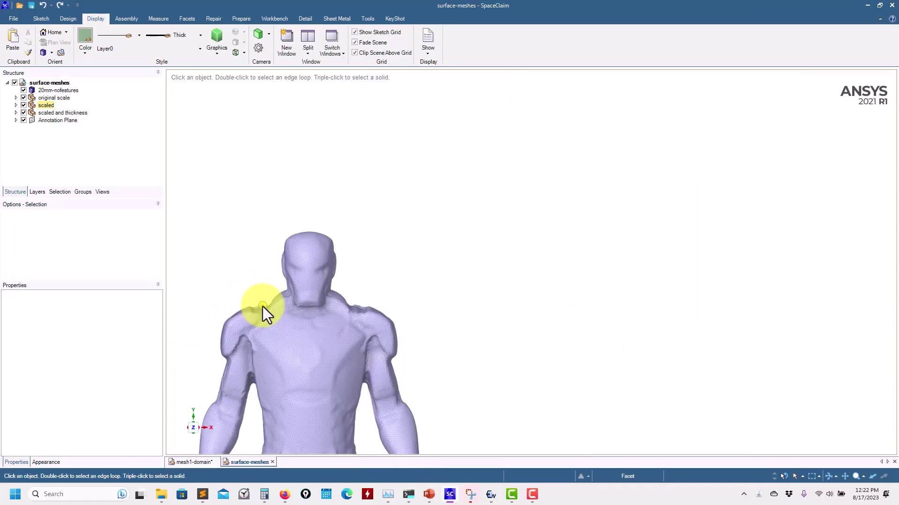
left_click_drag(403, 305, 537, 287)
scroll(539, 282, "up", 3)
scroll(592, 232, "up", 3)
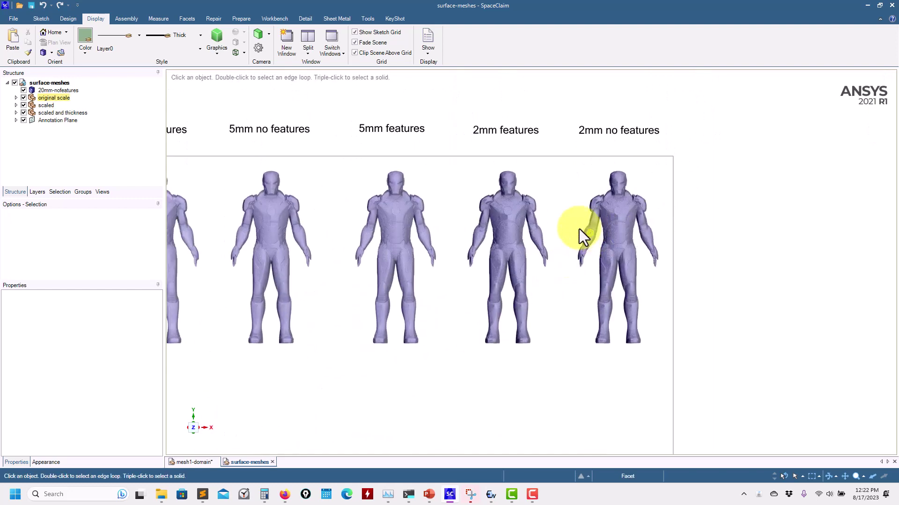
left_click_drag(579, 229, 693, 242)
scroll(580, 267, "up", 3)
scroll(740, 217, "down", 3)
scroll(740, 217, "up", 6)
scroll(654, 192, "up", 3)
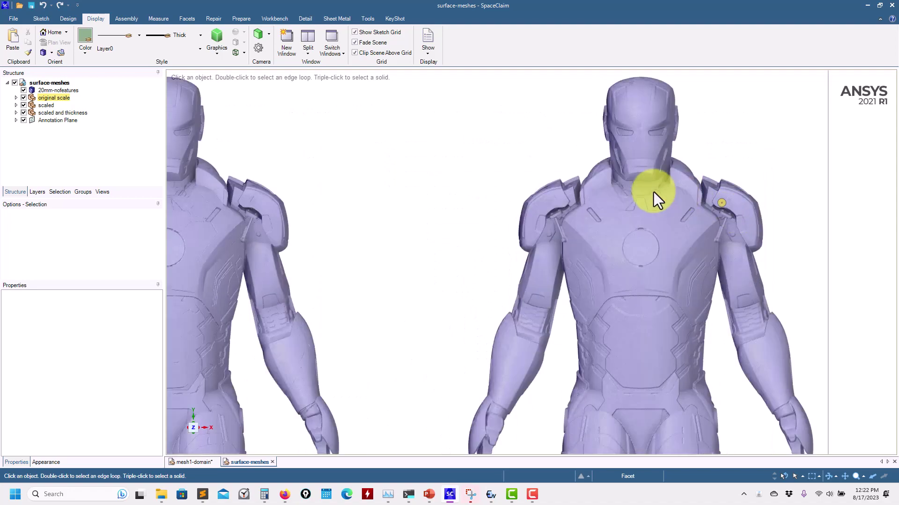
scroll(666, 203, "up", 2)
left_click_drag(667, 203, 498, 289)
- Zoom and rotate the Ironman model from neck and chest to its side and arm
scroll(552, 275, "down", 2)
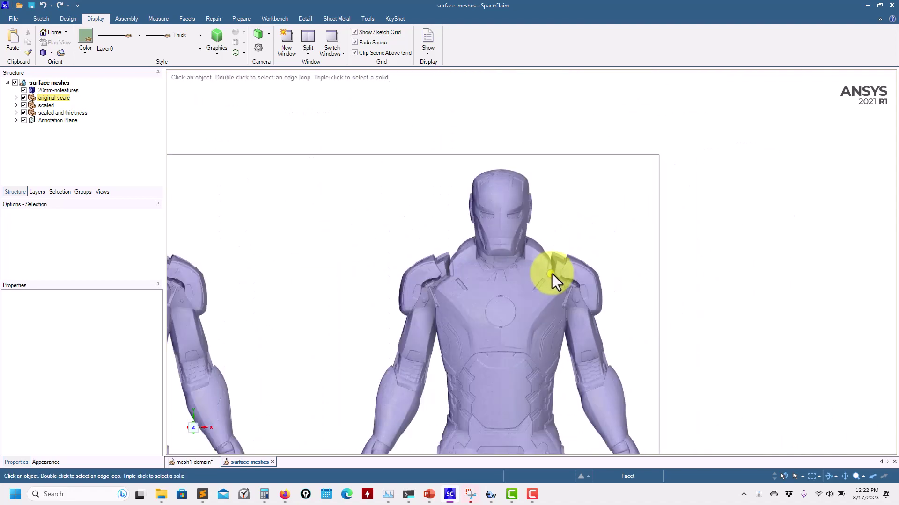
scroll(554, 279, "up", 6)
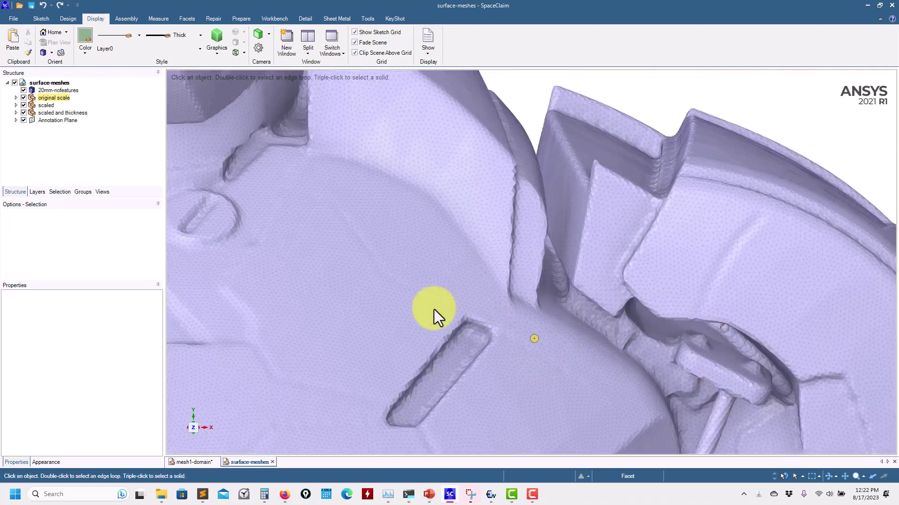
scroll(438, 305, "up", 3)
scroll(438, 305, "down", 5)
scroll(438, 305, "down", 10)
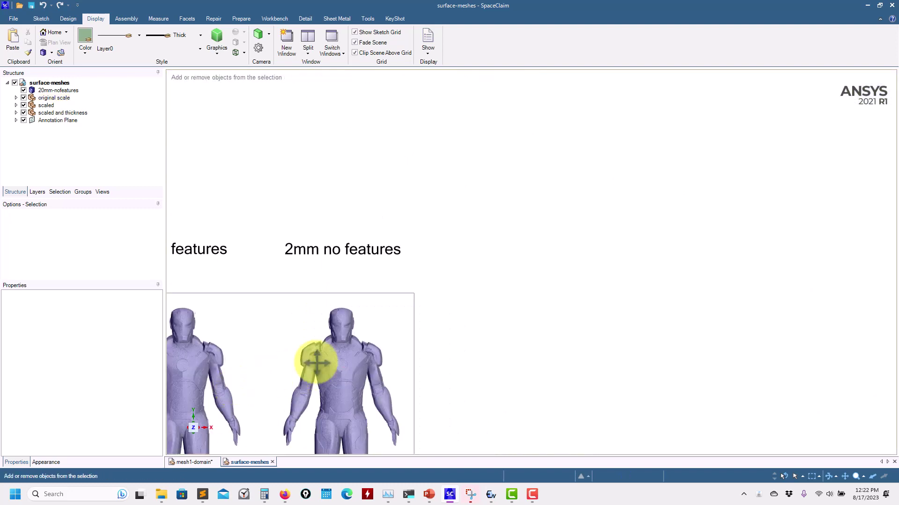
scroll(378, 306, "down", 4)
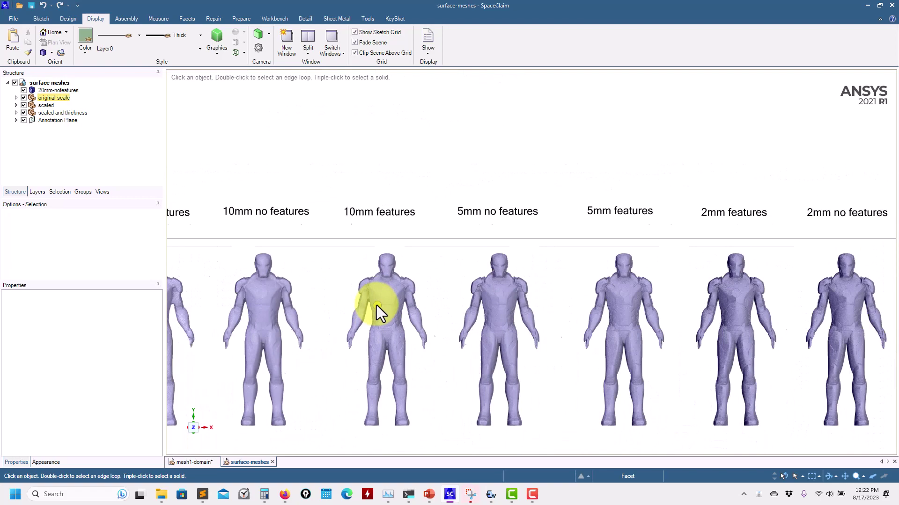
scroll(379, 287, "up", 10)
scroll(411, 316, "up", 5)
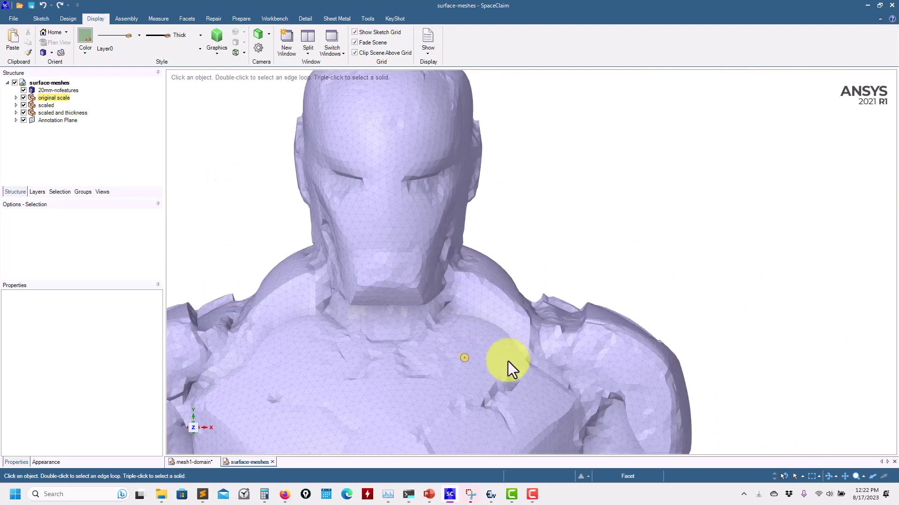
mouse_move(398, 342)
left_mouse_down()
mouse_move(427, 290)
mouse_move(392, 354)
mouse_move(341, 385)
mouse_move(452, 315)
mouse_move(350, 331)
mouse_move(487, 327)
left_mouse_up()
left_click_drag(628, 277, 386, 349)
- Select and deselect the original-scale and scaled mesh bodies, shoulder and head facets
left_click(388, 350)
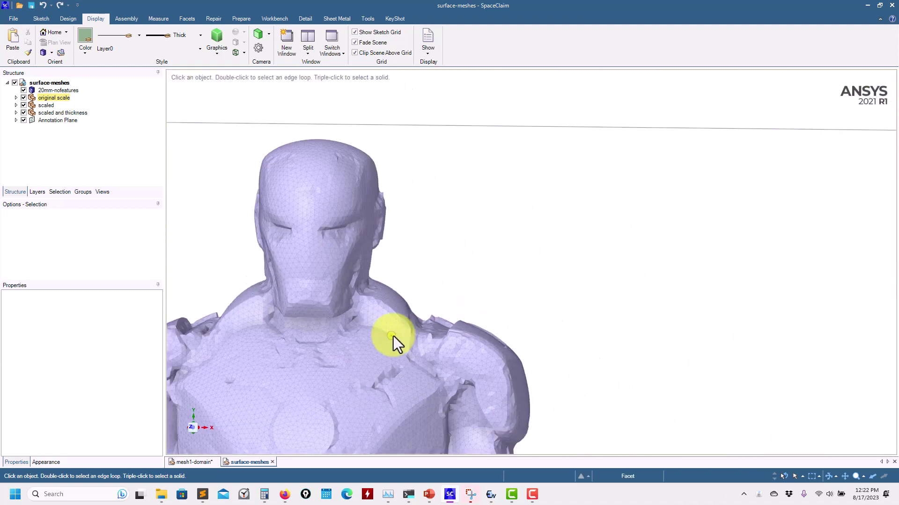
left_click_drag(343, 405, 571, 332)
scroll(419, 364, "up", 8)
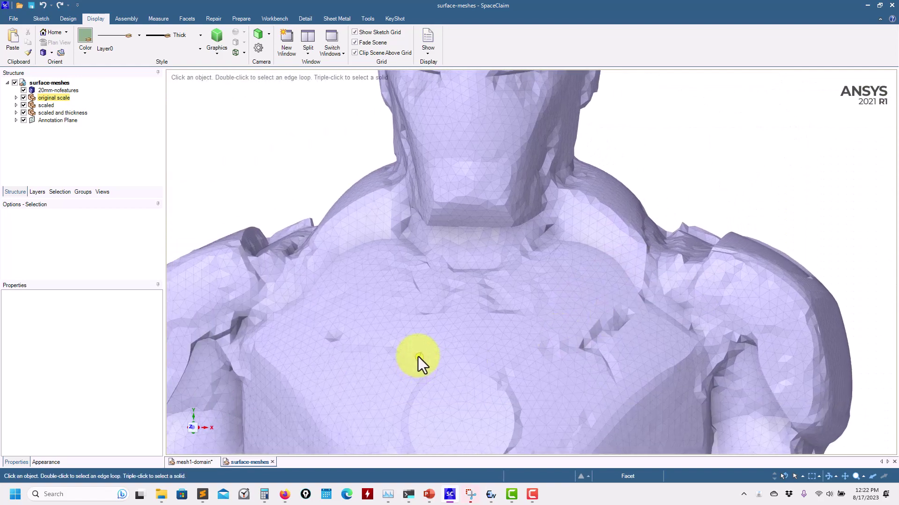
scroll(433, 353, "down", 15)
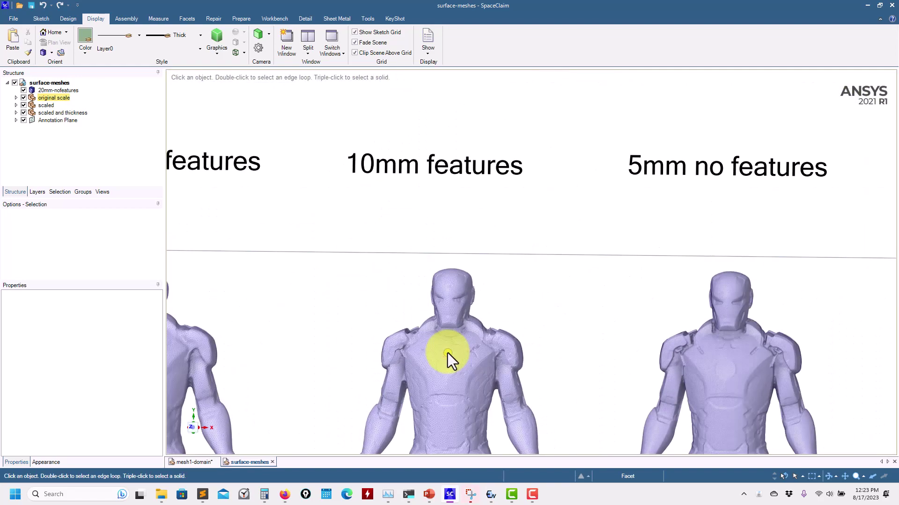
scroll(451, 356, "down", 5)
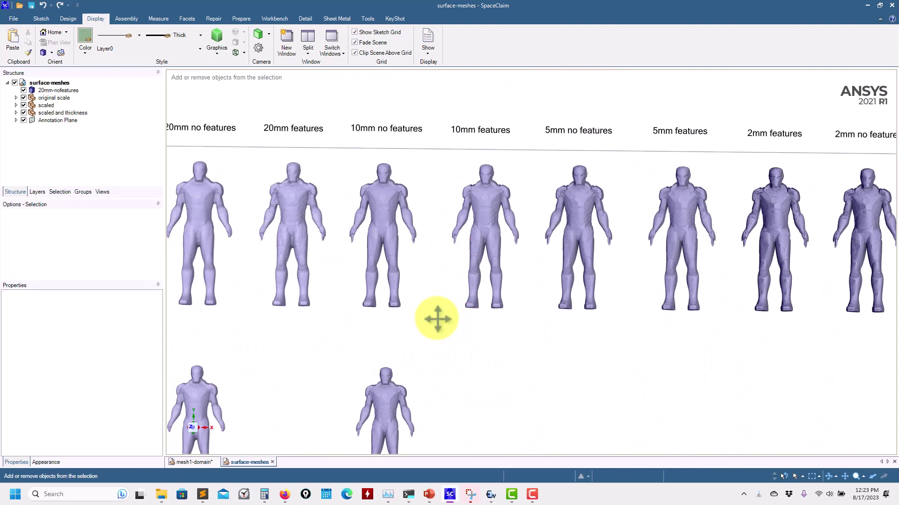
left_click(288, 349)
left_click(274, 353)
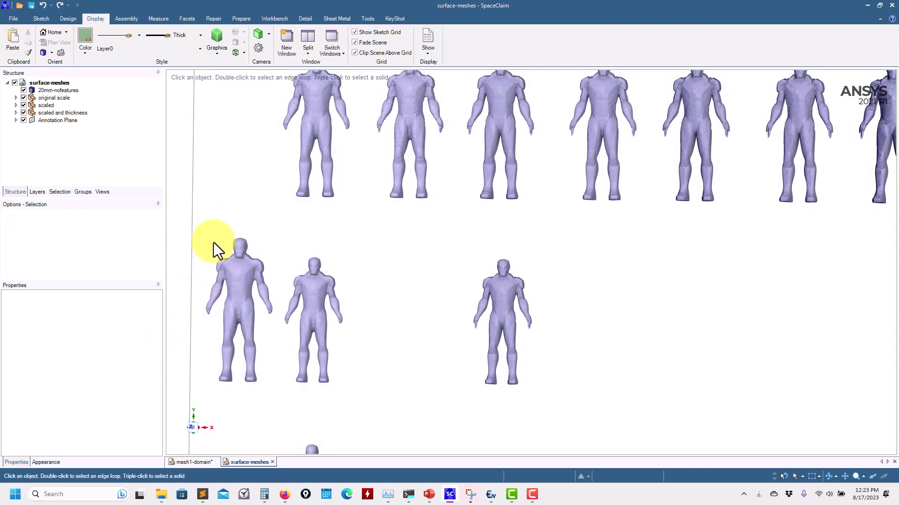
left_click_drag(299, 362, 312, 367)
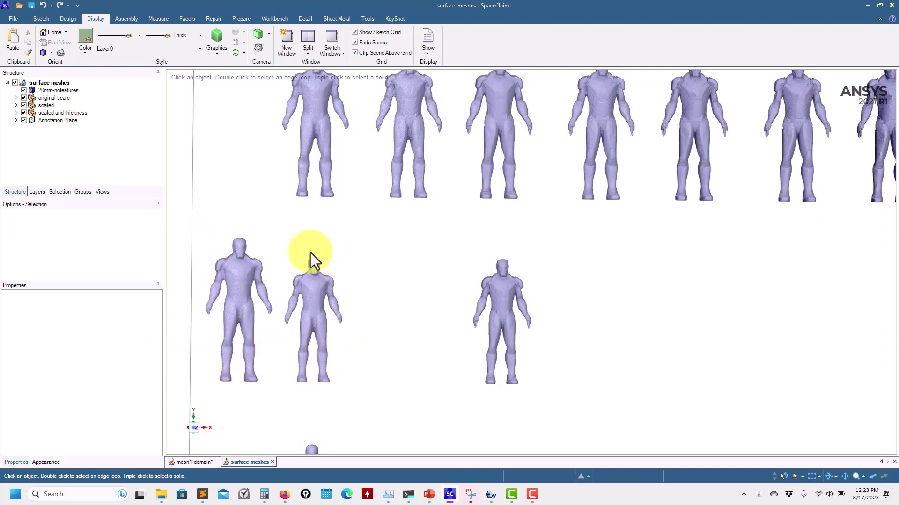
left_click(298, 278)
left_click(387, 316)
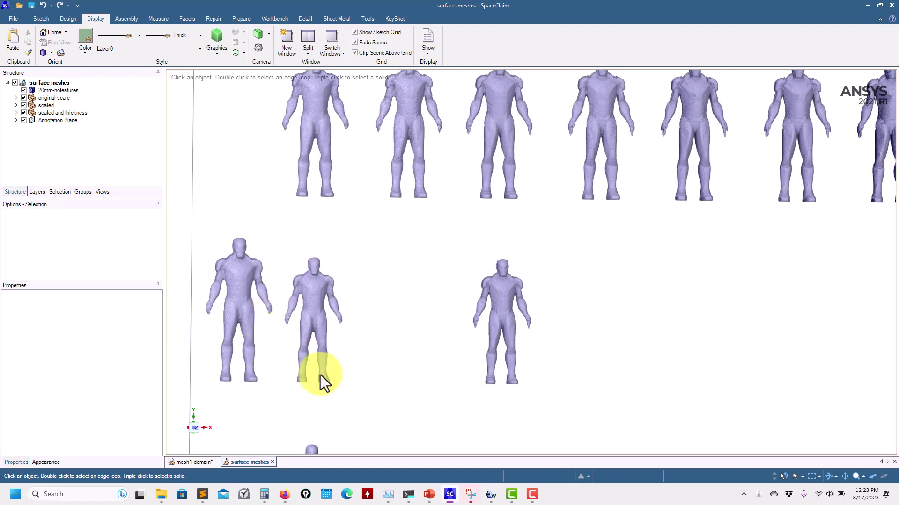
left_click(315, 263)
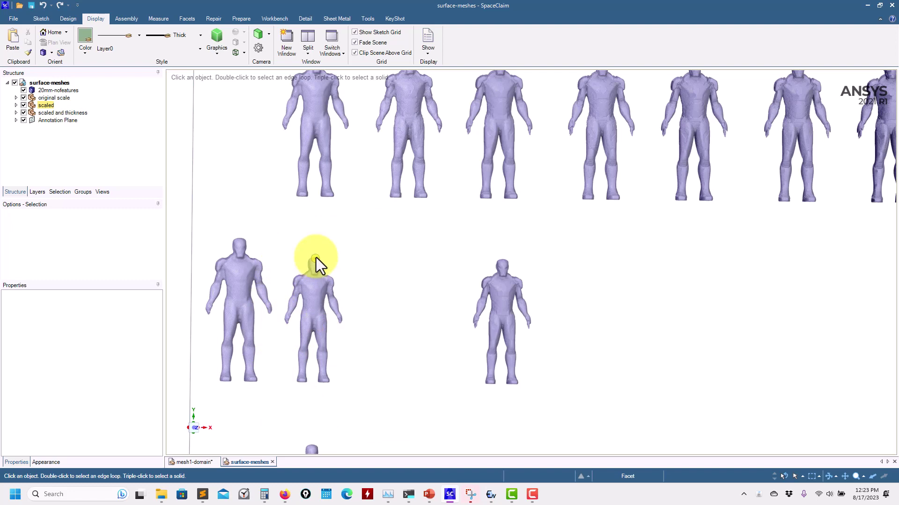
left_click(330, 349)
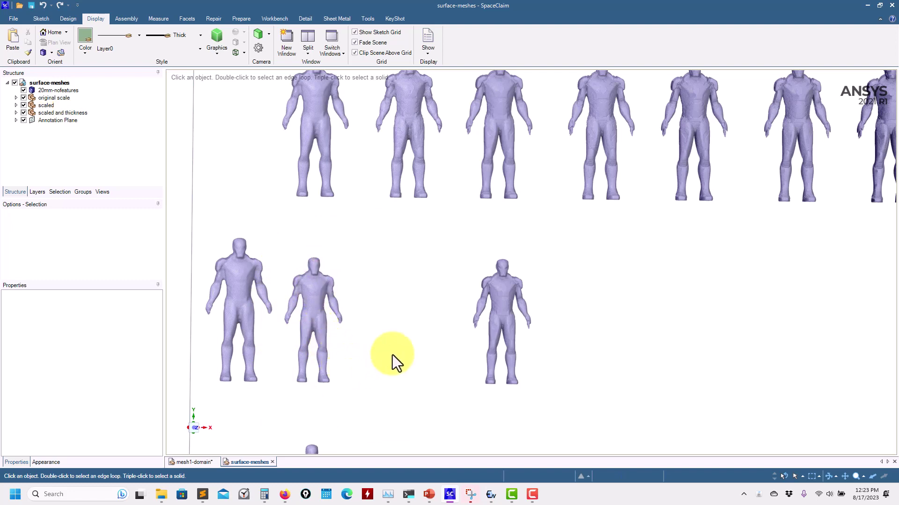
scroll(392, 361, "down", 3)
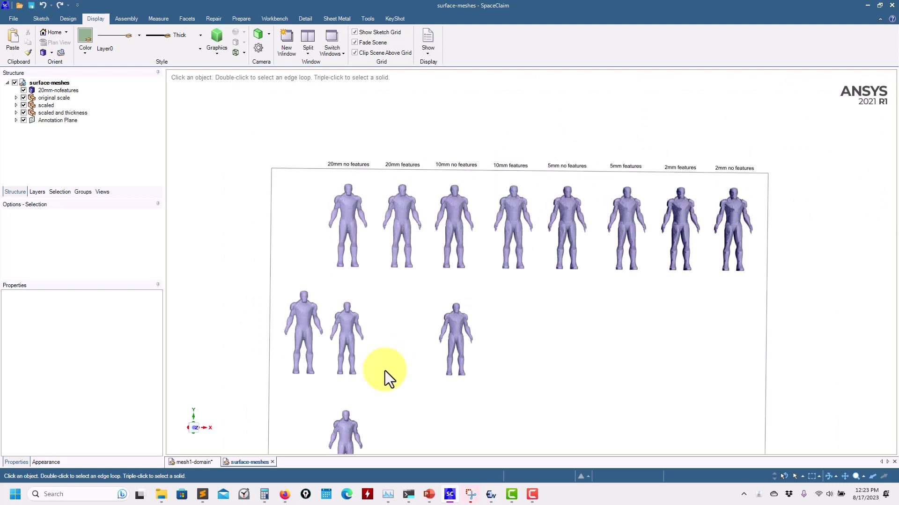
- Show the circular and Solid bodies in mesh1-domain, then bring Ennova forward
left_click(189, 463)
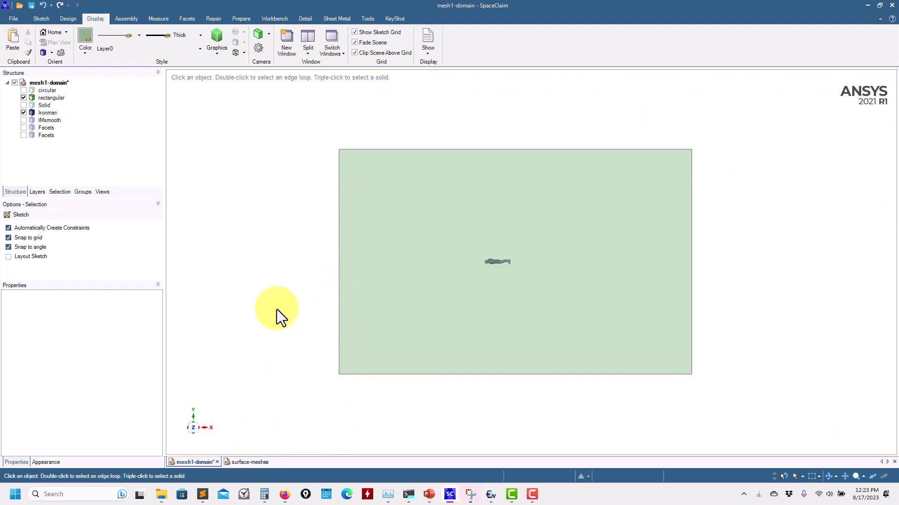
left_click(24, 105)
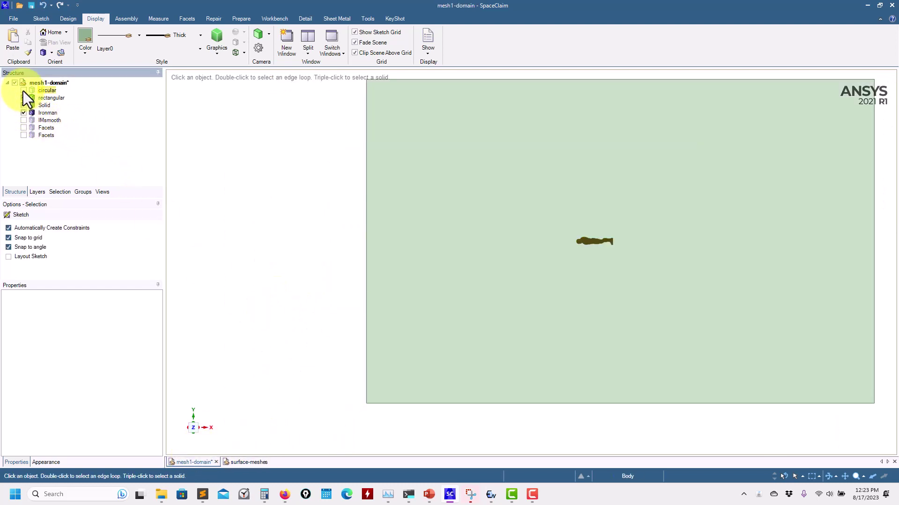
left_click(23, 90)
left_click(248, 240)
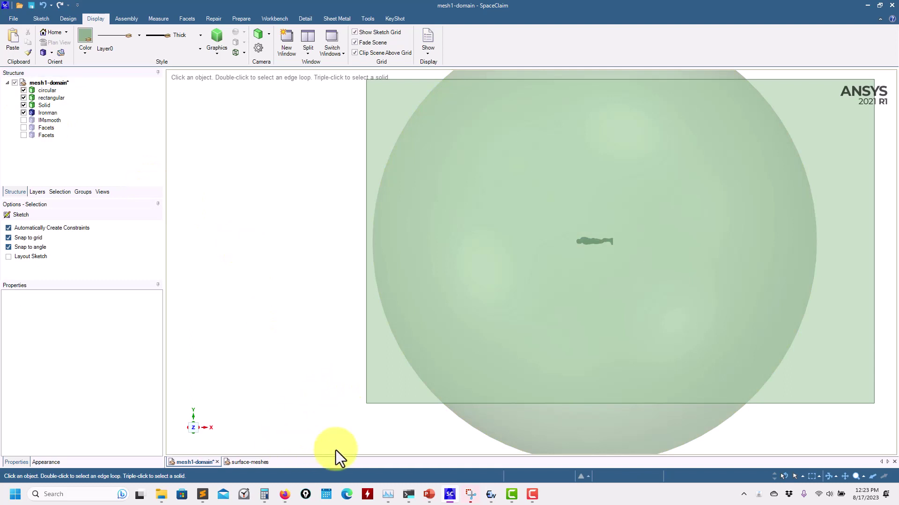
left_click(491, 495)
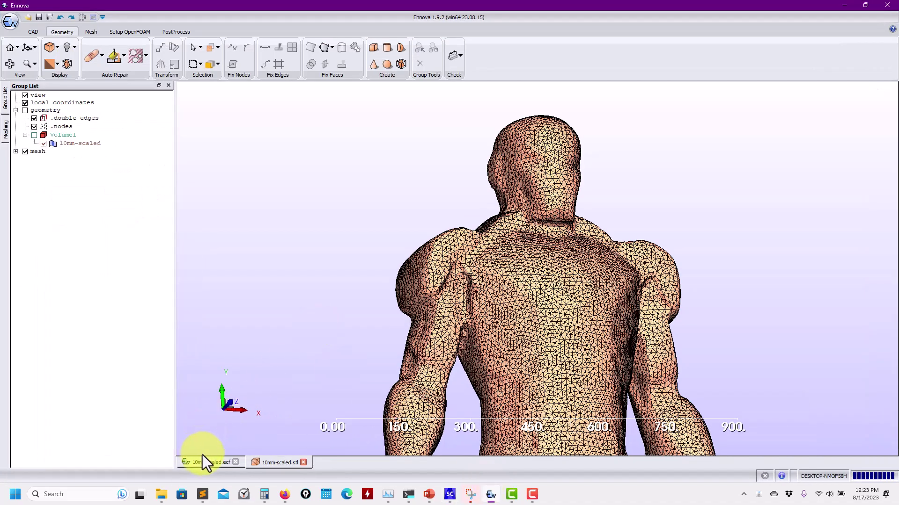
- Switch to the 10mm-scaled.ecf case and zoom into a close-up of the domain faces
left_click(204, 461)
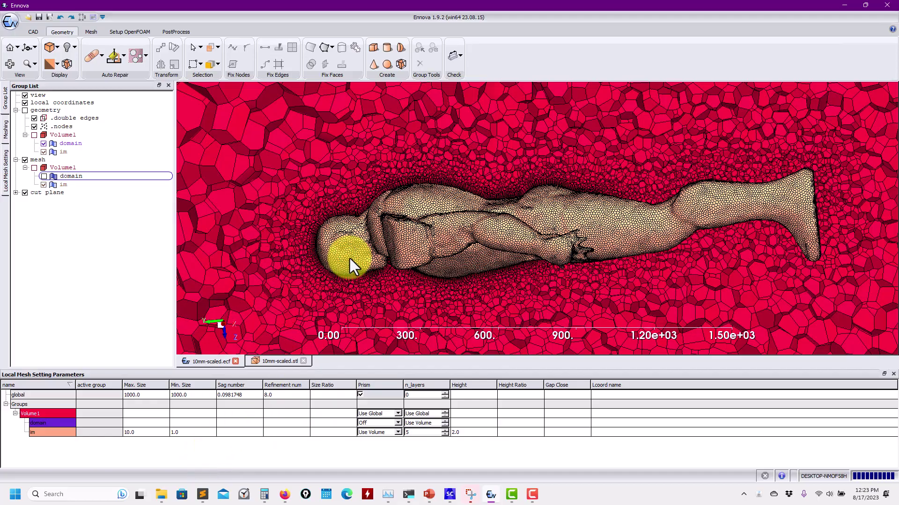
scroll(350, 258, "up", 3)
scroll(578, 226, "down", 10)
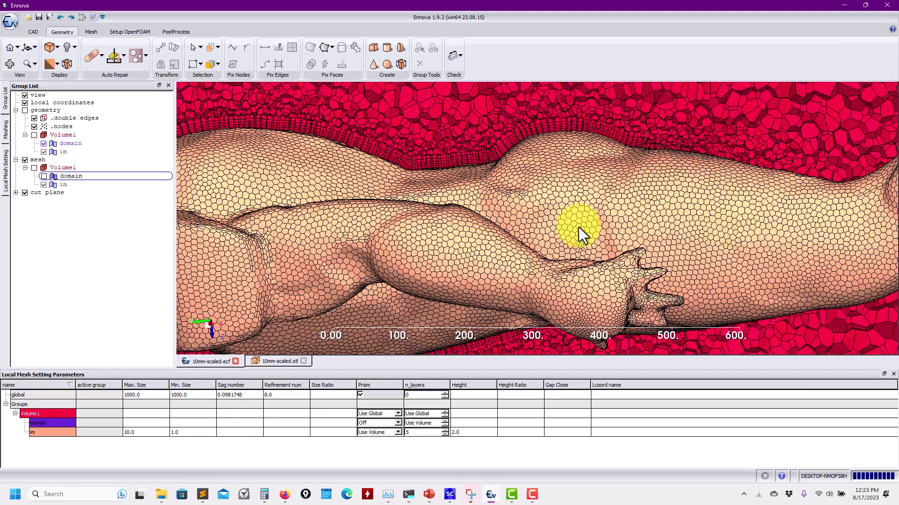
scroll(471, 236, "down", 2)
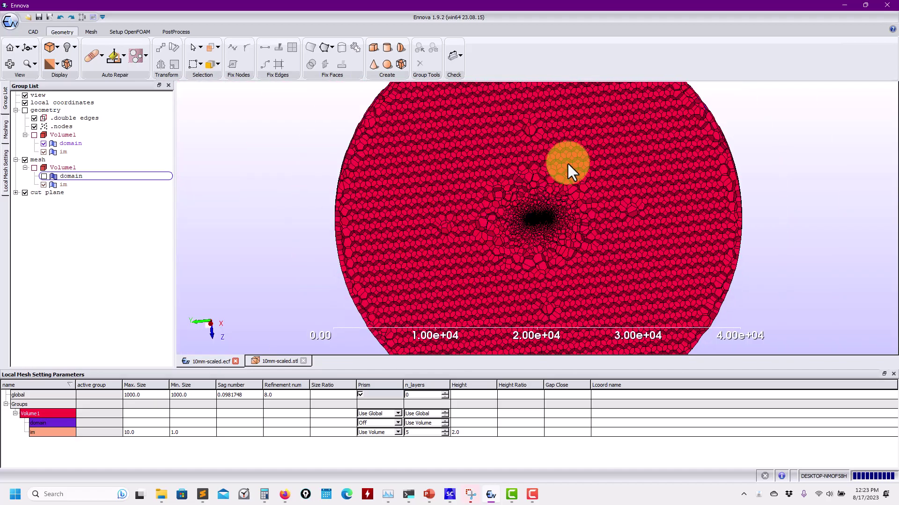
scroll(567, 164, "up", 10)
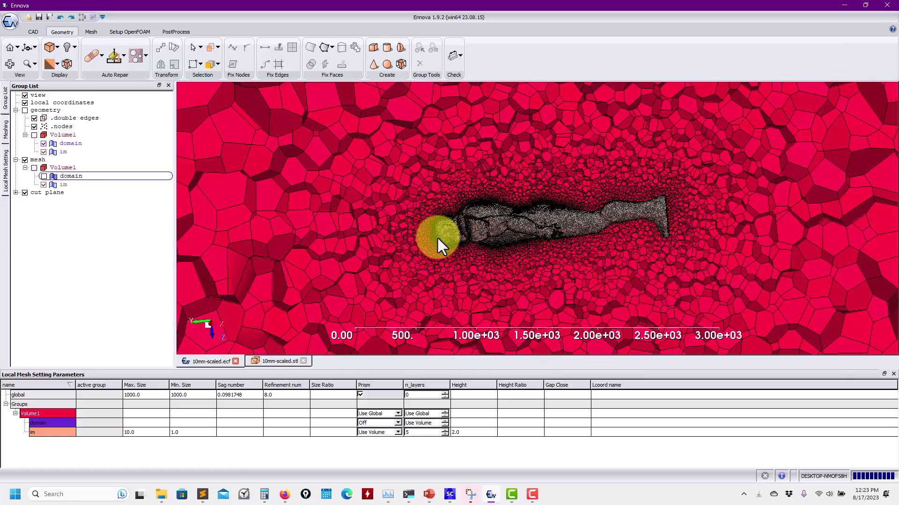
scroll(437, 237, "up", 8)
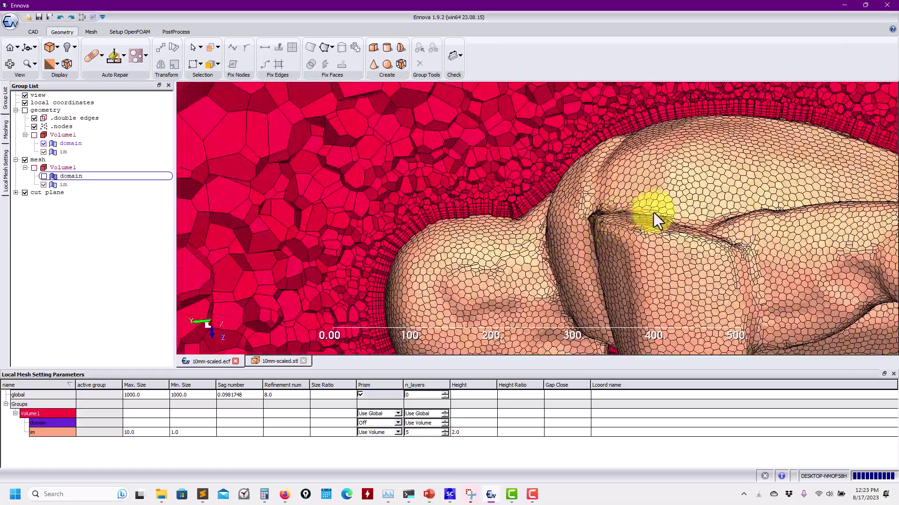
scroll(533, 216, "up", 3)
left_click_drag(533, 217, 465, 270)
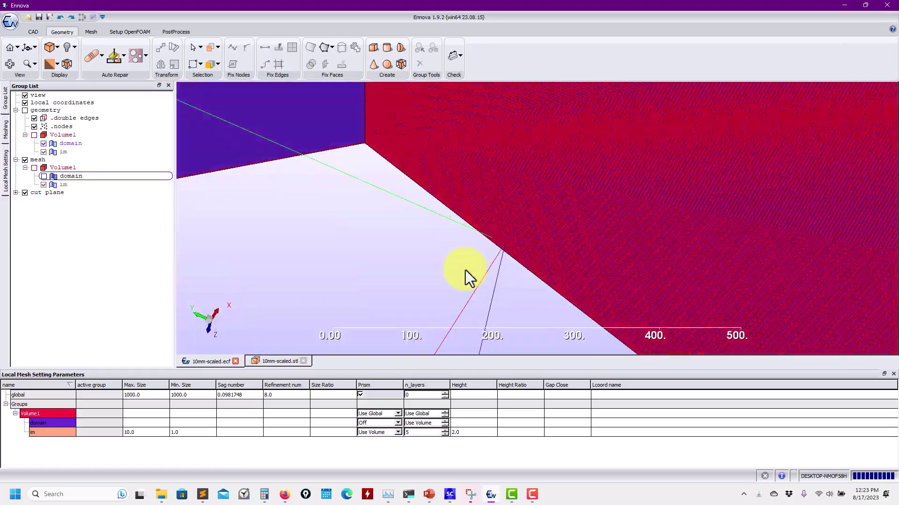
- Hide the cut plane, fit the meshed body, and orbit to a head-and-shoulder view
left_click(25, 193)
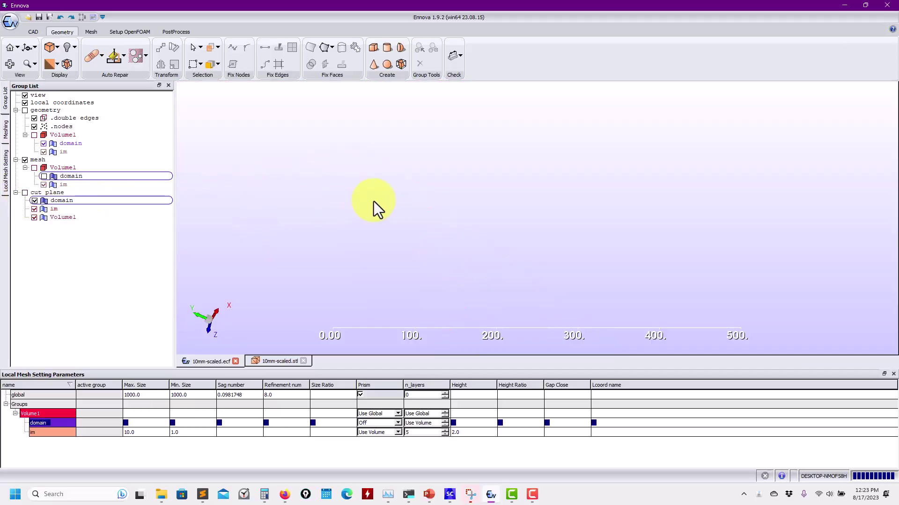
left_click(10, 48)
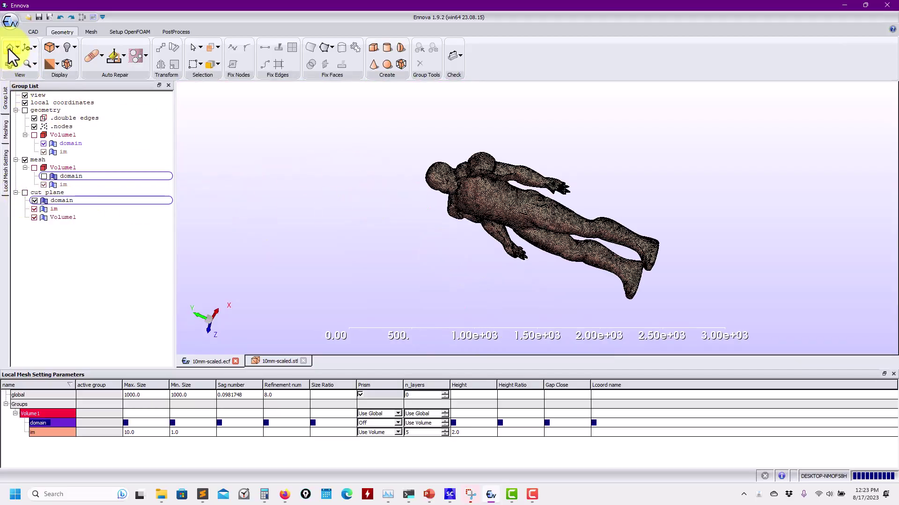
scroll(457, 208, "up", 5)
left_click_drag(460, 203, 429, 210)
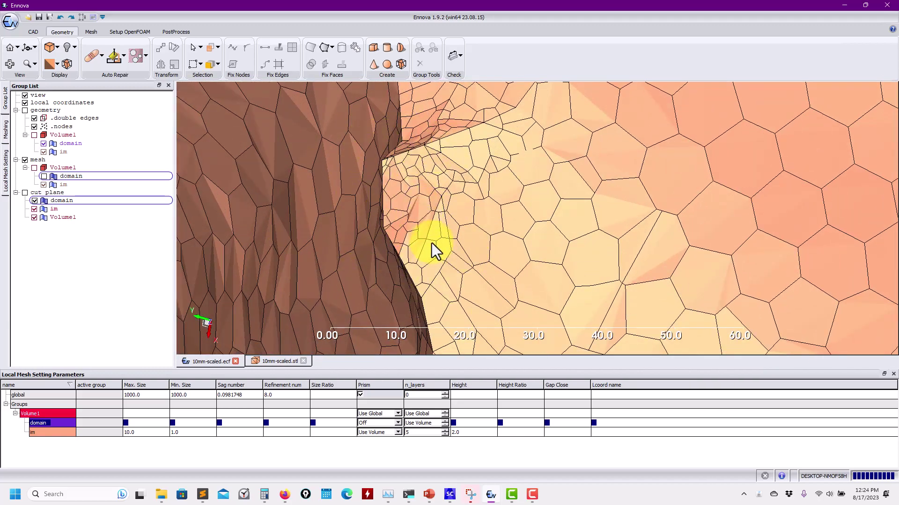
scroll(426, 240, "down", 6)
left_click_drag(457, 267, 575, 271)
scroll(559, 219, "down", 2)
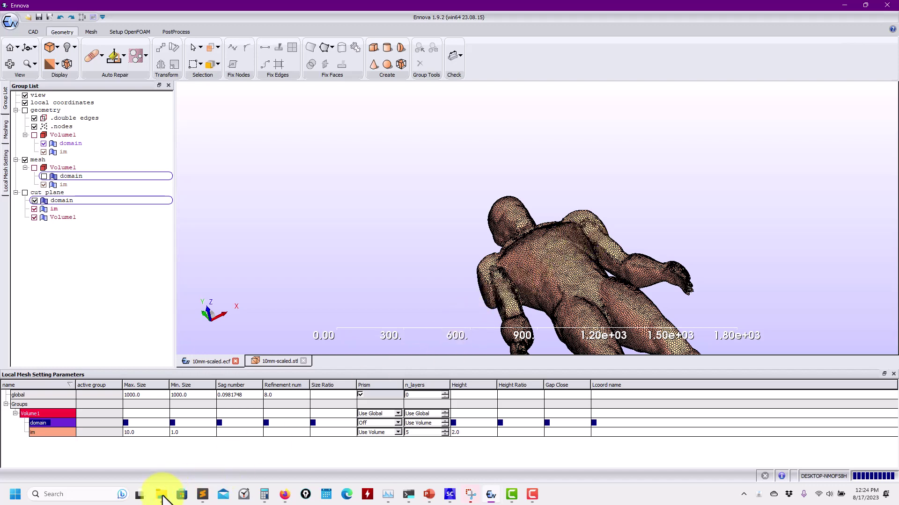
- Open the poly10 folder and maximize its log.cm checkMesh log window
mouse_move(163, 497)
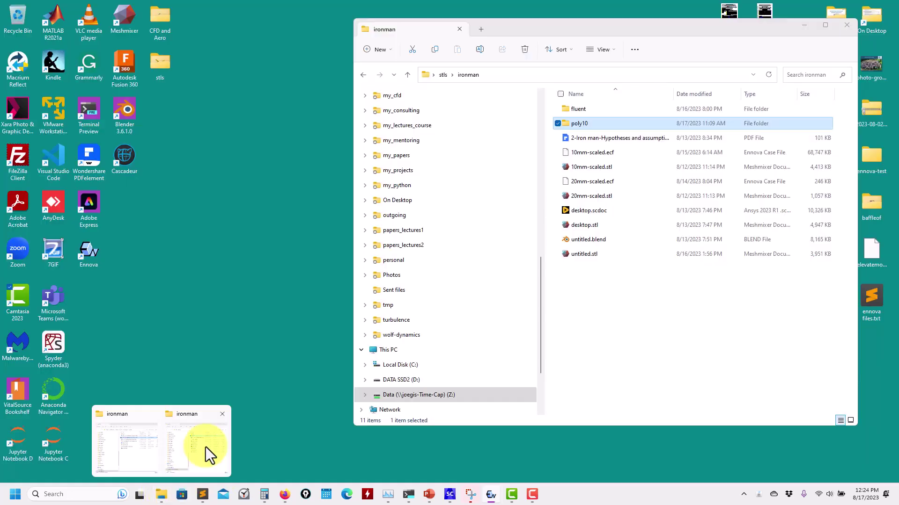
left_click(206, 448)
double_click(584, 124)
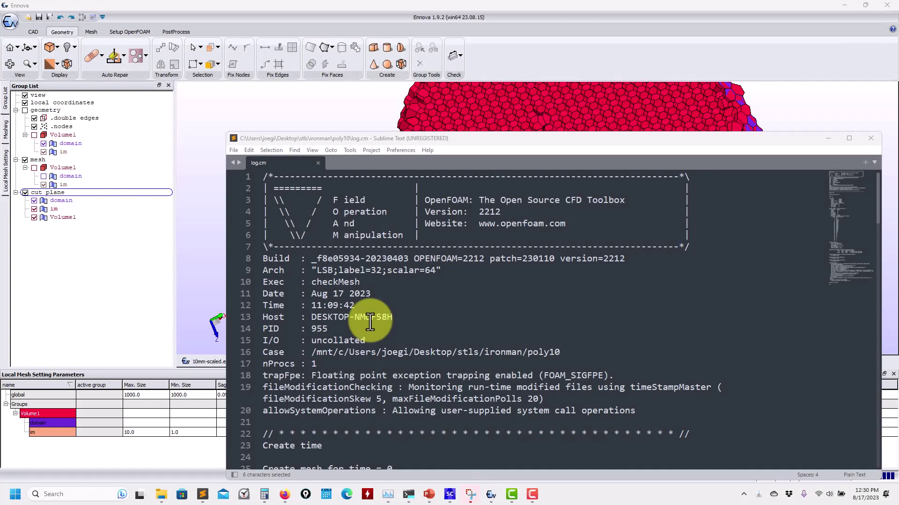
left_click(623, 137)
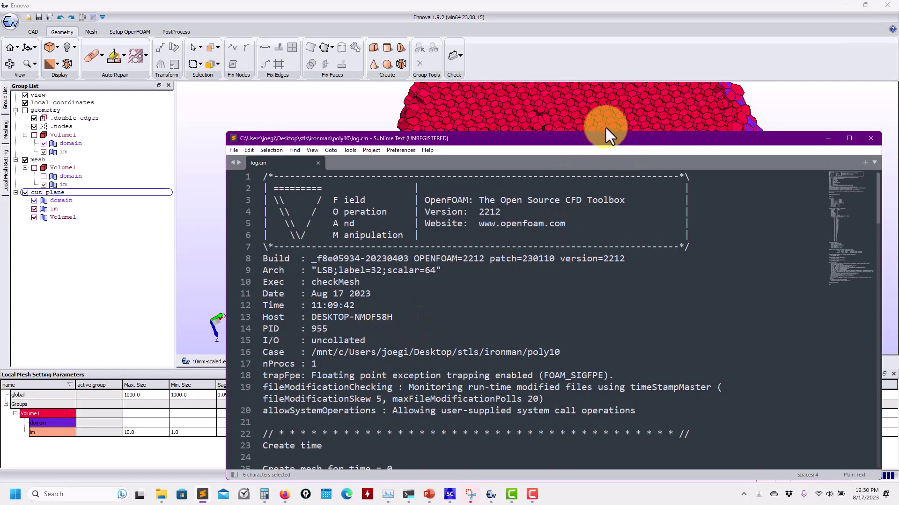
left_click_drag(605, 128, 521, 98)
left_click(763, 108)
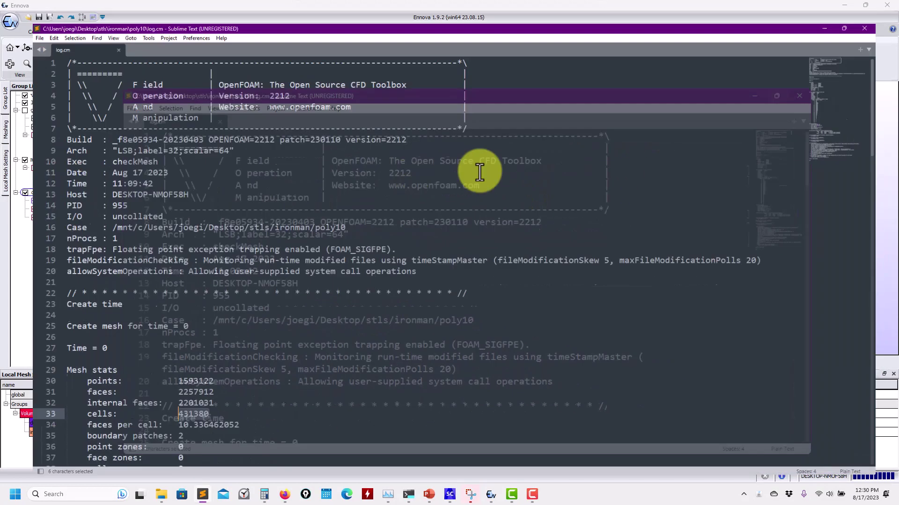
- Highlight the 431380 cell count, max non-orthogonality and 9.72 skewness, then scroll back up
scroll(290, 220, "down", 3)
scroll(254, 243, "down", 3)
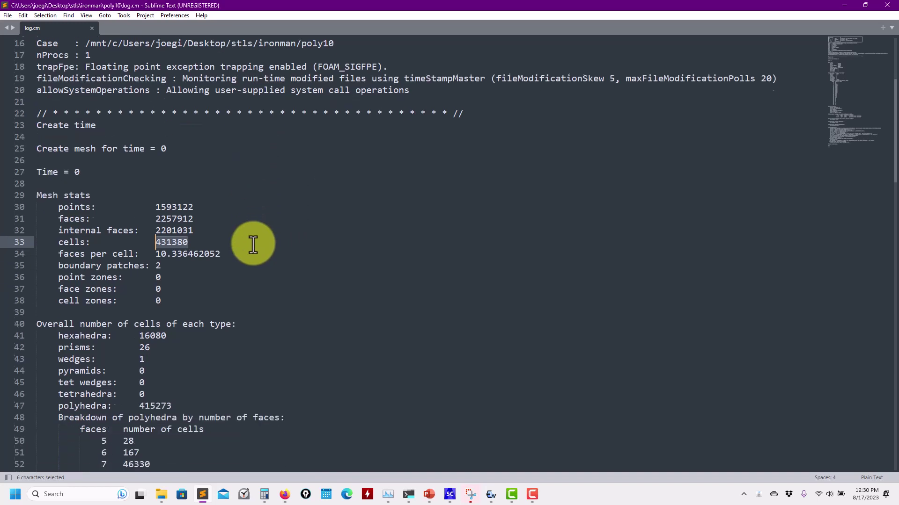
left_click(187, 194)
left_click_drag(188, 206, 154, 205)
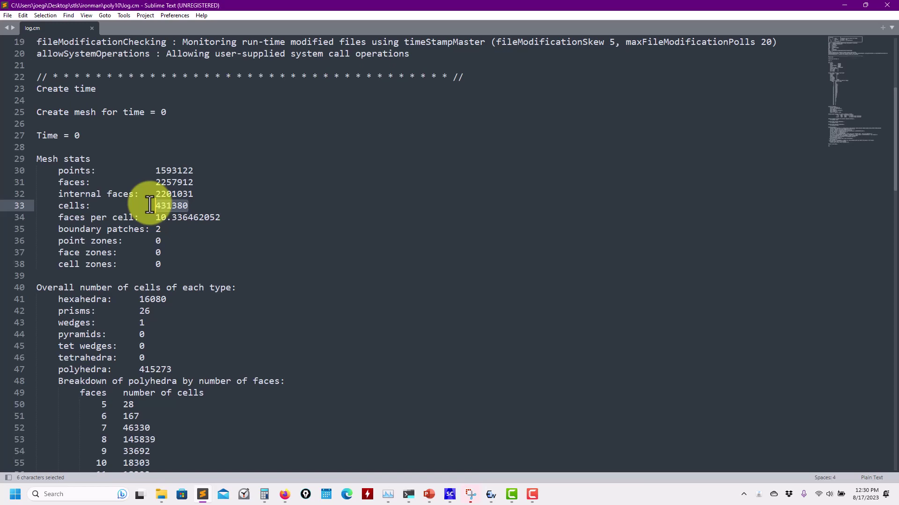
scroll(185, 220, "down", 7)
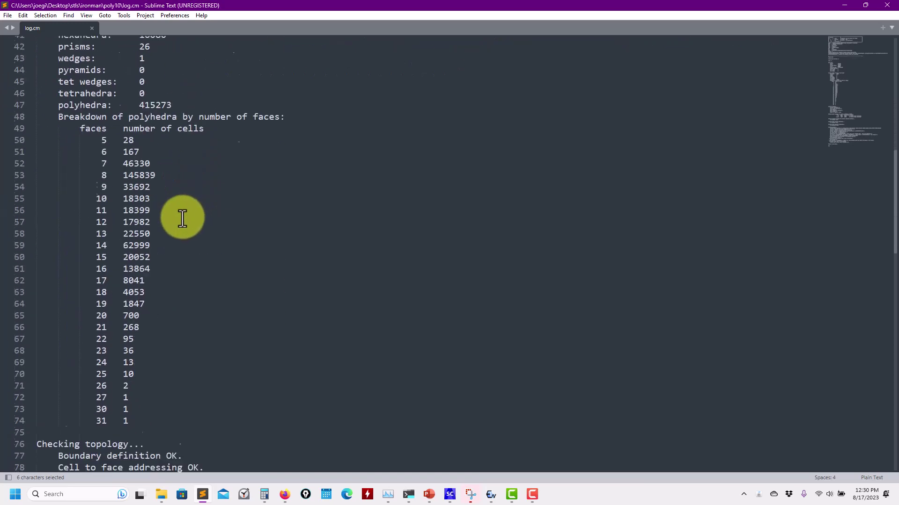
scroll(182, 218, "down", 9)
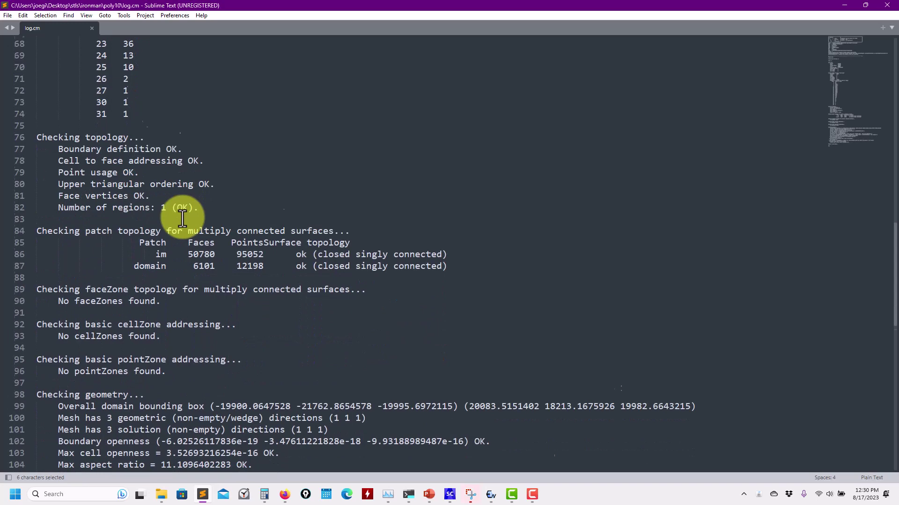
scroll(182, 218, "down", 7)
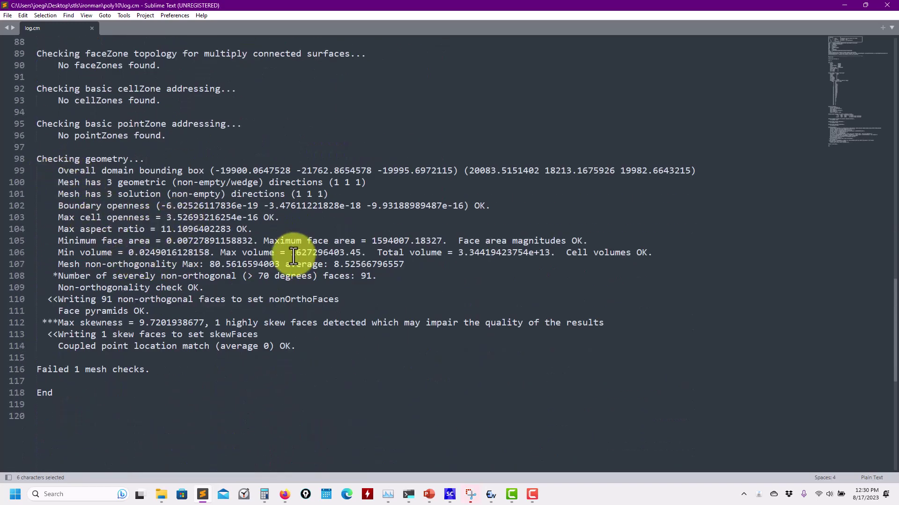
left_click_drag(280, 264, 209, 263)
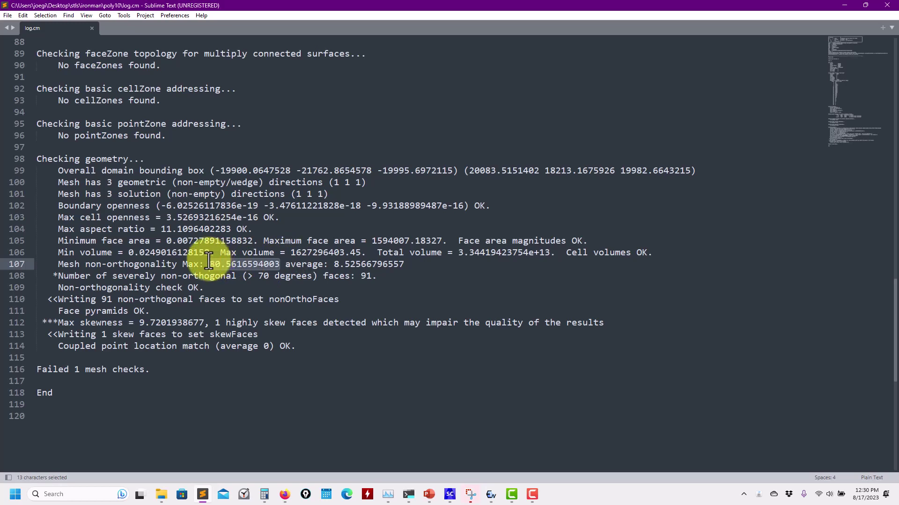
left_click_drag(209, 323, 140, 322)
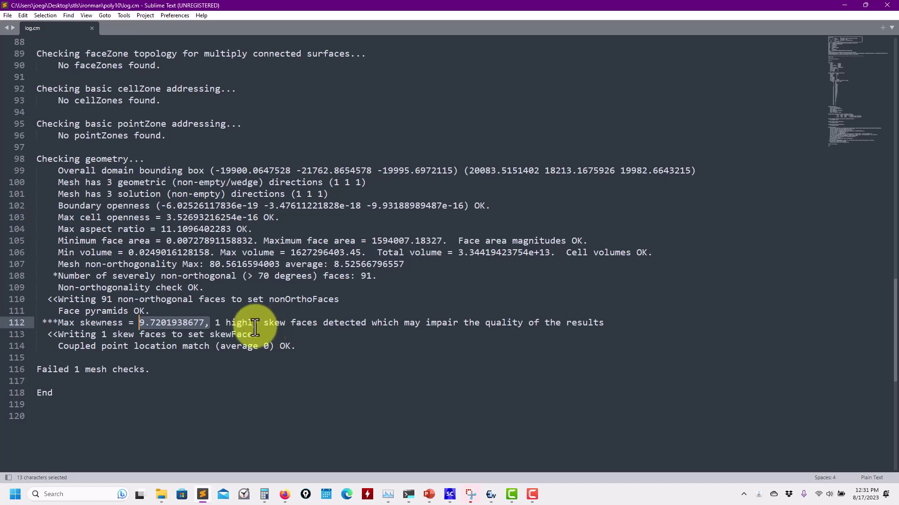
scroll(248, 308, "up", 1)
scroll(249, 308, "up", 11)
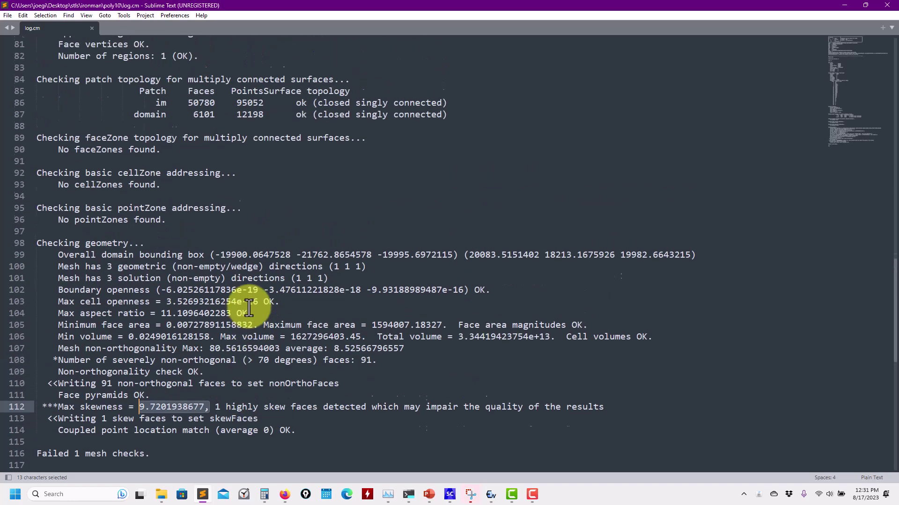
scroll(245, 303, "up", 10)
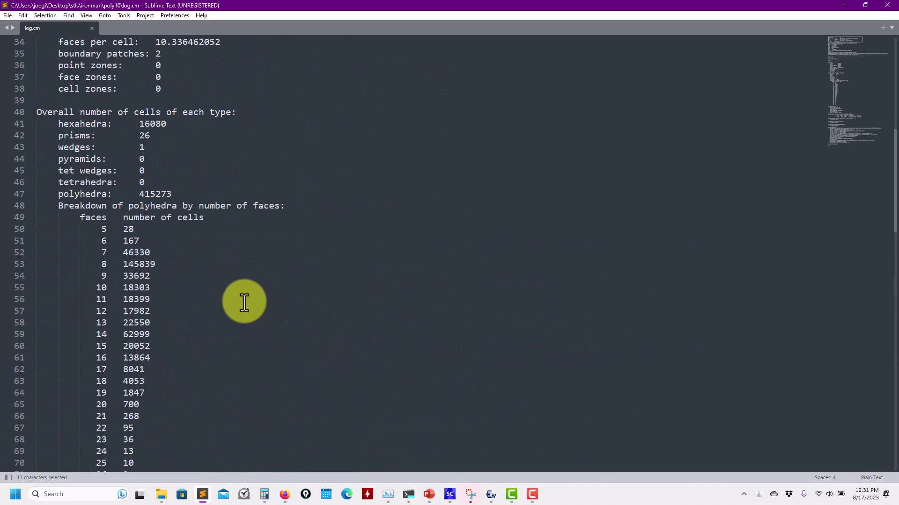
- Minimize the log and orbit the Ennova volume mesh around the body's shoulder
left_click_drag(839, 4, 828, 15)
left_click(828, 15)
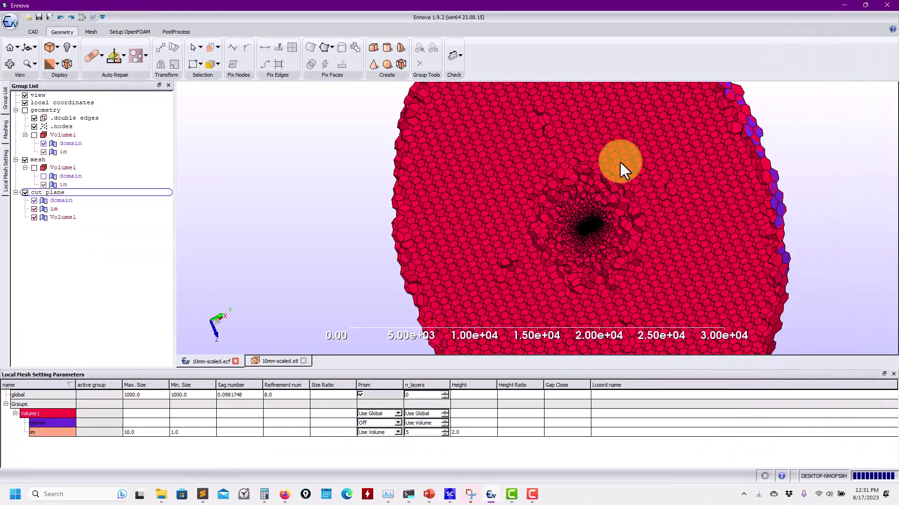
scroll(456, 215, "up", 5)
scroll(460, 226, "up", 8)
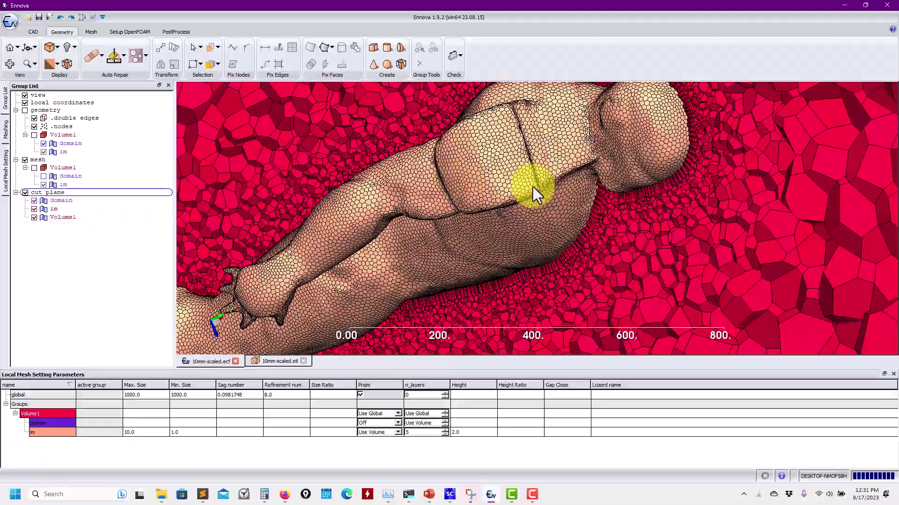
left_click_drag(437, 190, 523, 198)
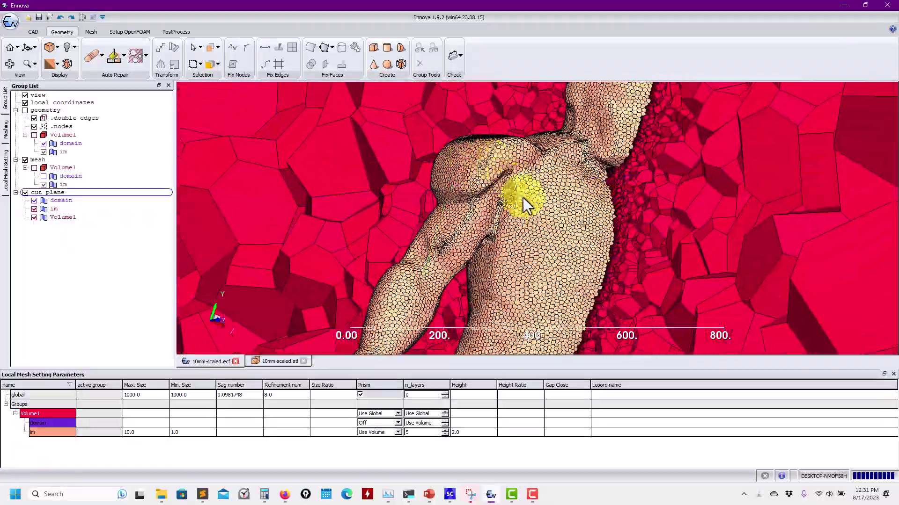
scroll(543, 204, "up", 3)
left_click_drag(634, 221, 429, 197)
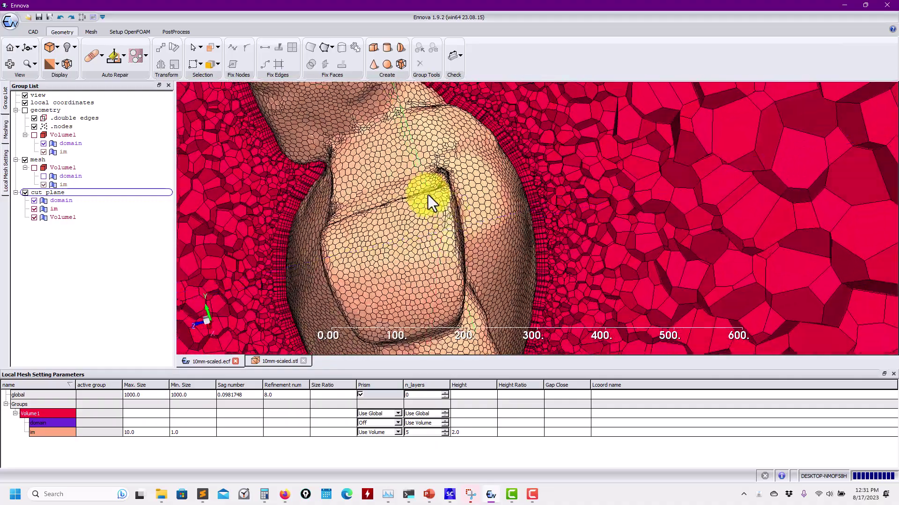
scroll(357, 185, "up", 3)
left_click_drag(358, 184, 493, 209)
scroll(432, 221, "up", 2)
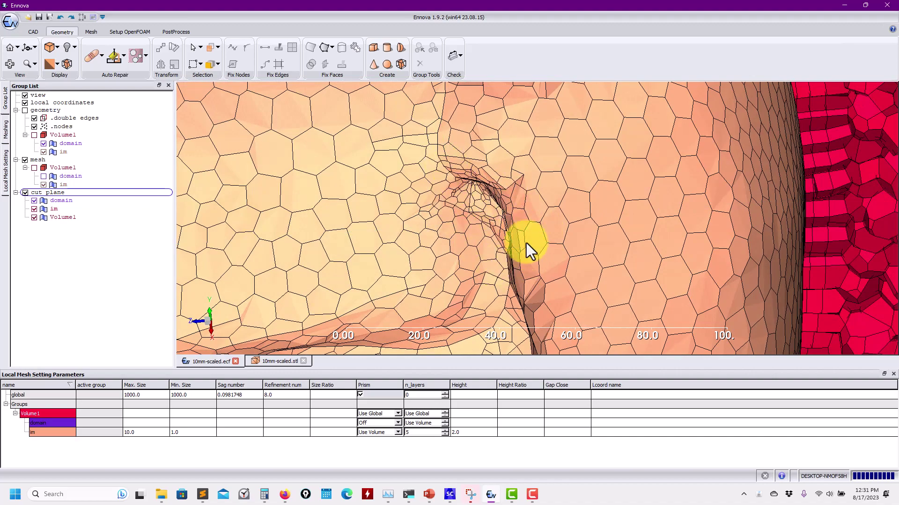
- Inspect shoulder cells, follow the arm to the hand, then turn the cut plane forward
left_click_drag(512, 274, 481, 254)
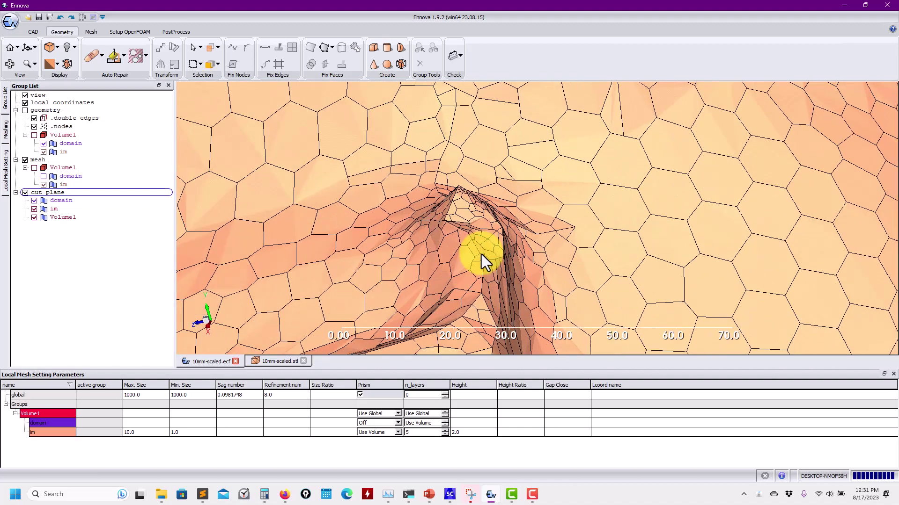
left_click_drag(439, 194, 580, 227)
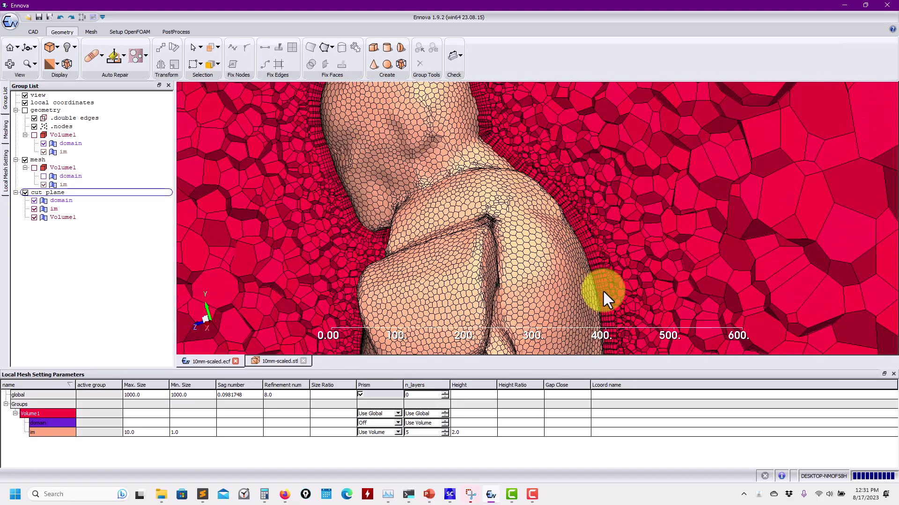
left_click_drag(595, 273, 596, 255)
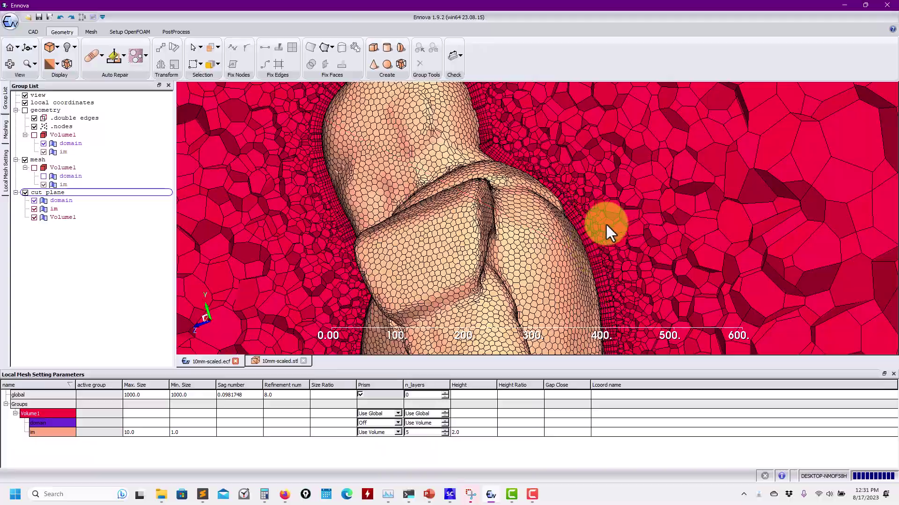
left_click_drag(606, 224, 557, 204)
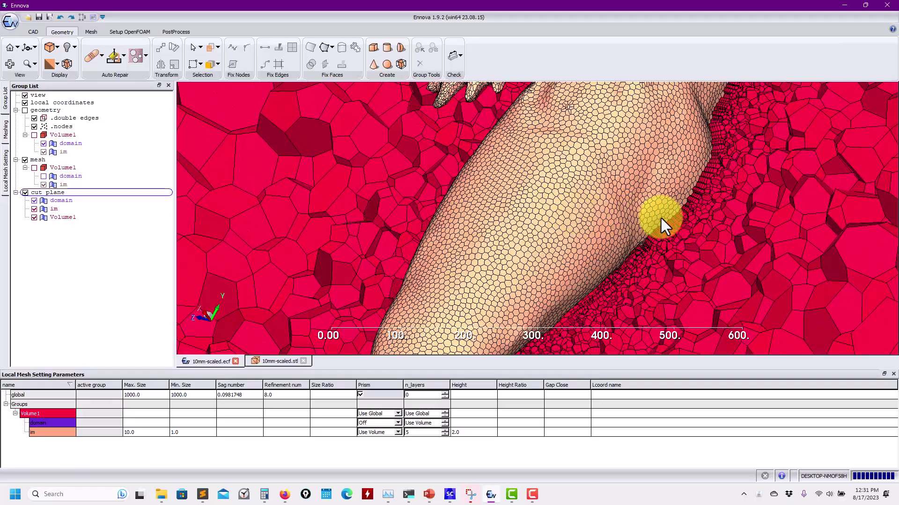
left_click_drag(661, 219, 483, 254)
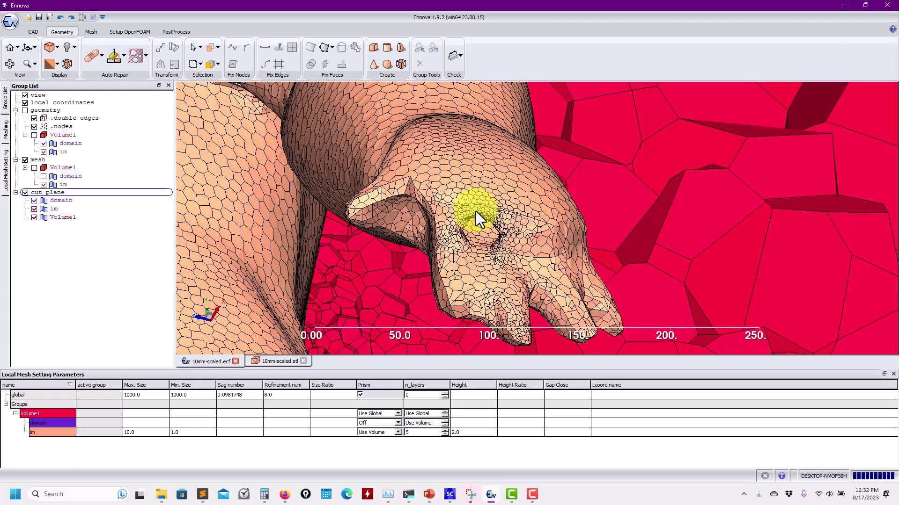
scroll(497, 259, "down", 10)
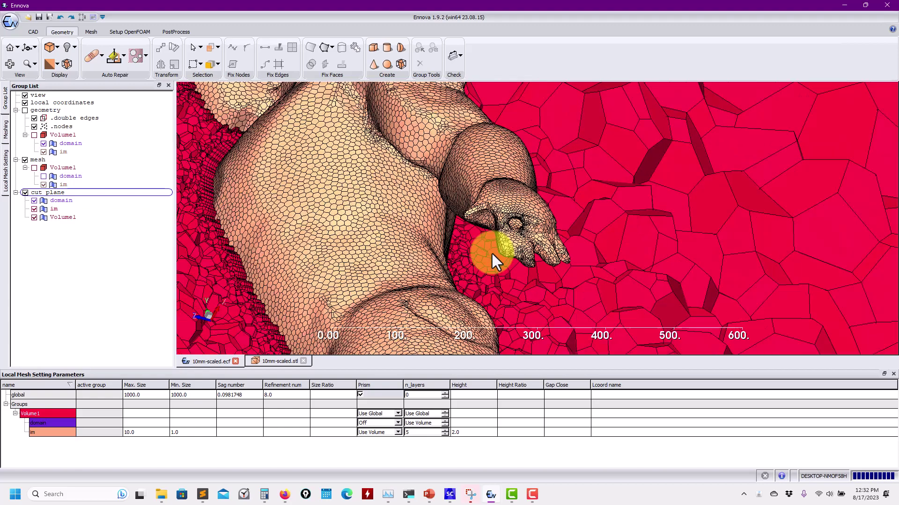
scroll(455, 191, "down", 4)
left_click_drag(454, 191, 509, 240)
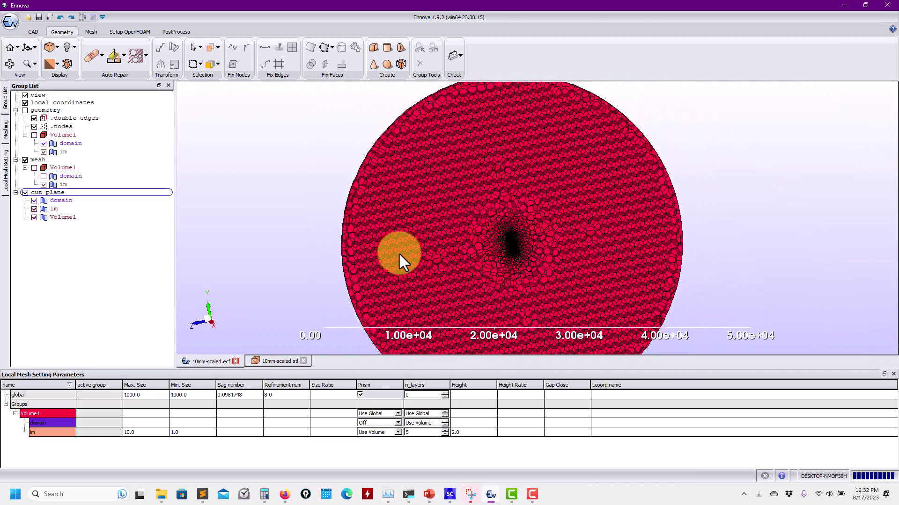
- Rotate the cut-plane disc and zoom toward the large outer-domain polyhedral cells
left_click_drag(398, 252, 424, 254)
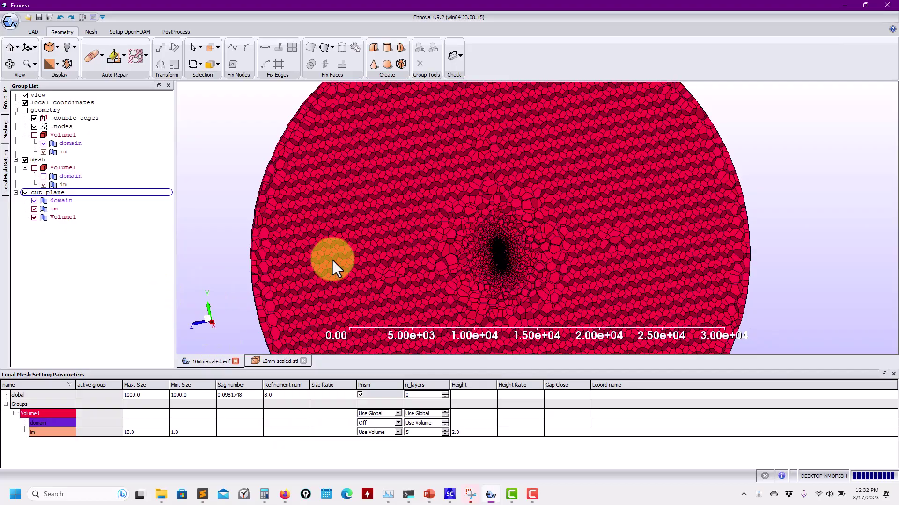
left_click_drag(386, 259, 468, 229)
left_click_drag(544, 192, 542, 220)
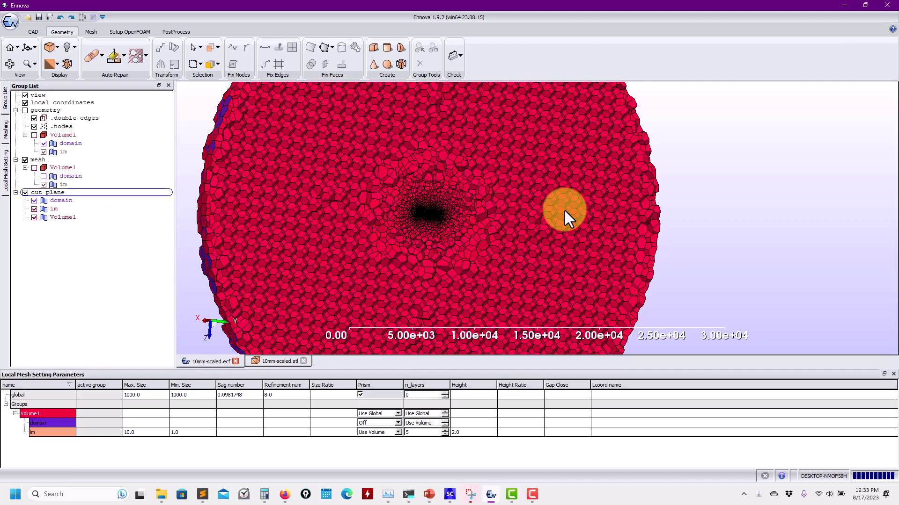
scroll(563, 209, "up", 3)
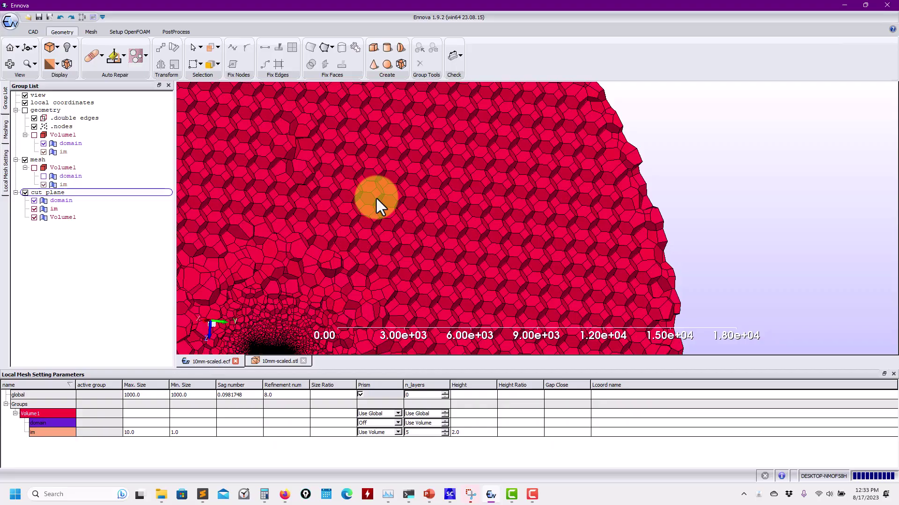
- Zoom in on the dense core and follow the body to the fine surface cells at the hand
left_click_drag(376, 196, 431, 257)
scroll(674, 225, "up", 4)
scroll(528, 251, "up", 8)
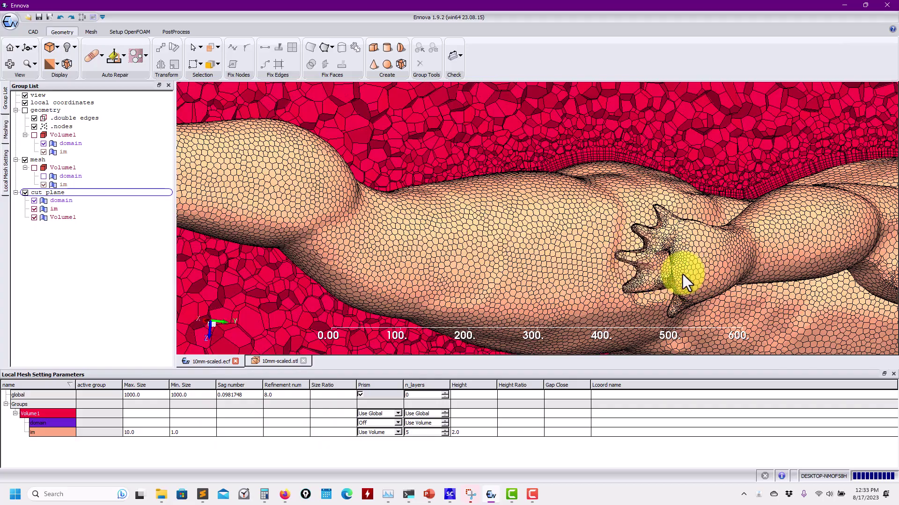
left_click_drag(651, 274, 482, 267)
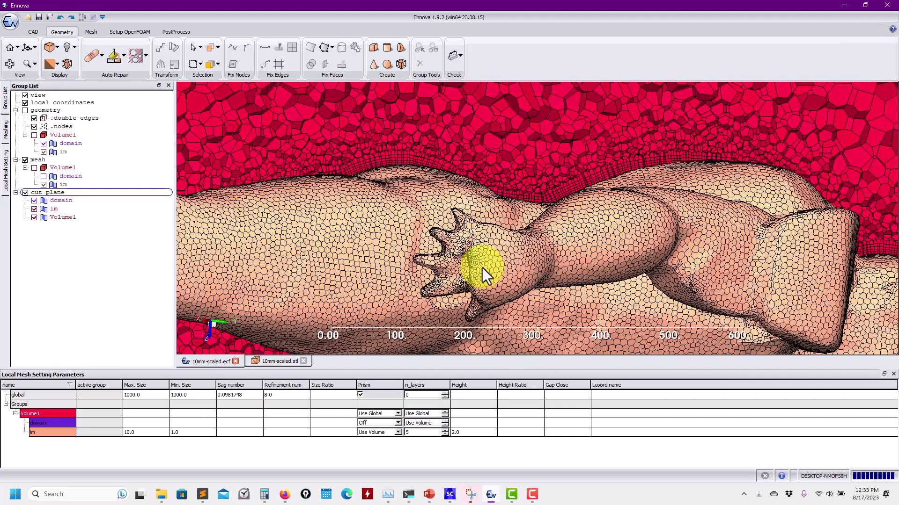
scroll(482, 268, "down", 6)
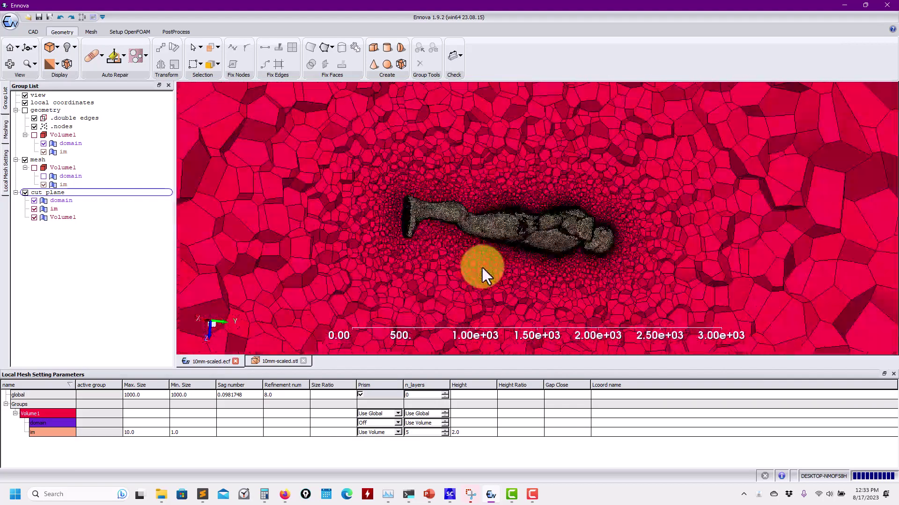
scroll(481, 266, "down", 5)
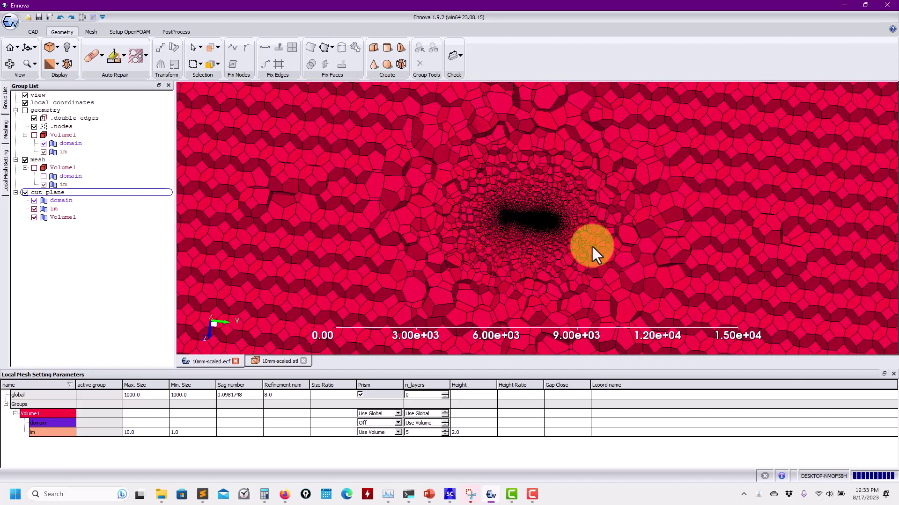
- Zoom out over the refinement zone, glance at the slide 5 angle-of-attack table, then return to Ennova
left_click_drag(592, 247, 504, 246)
scroll(504, 245, "down", 2)
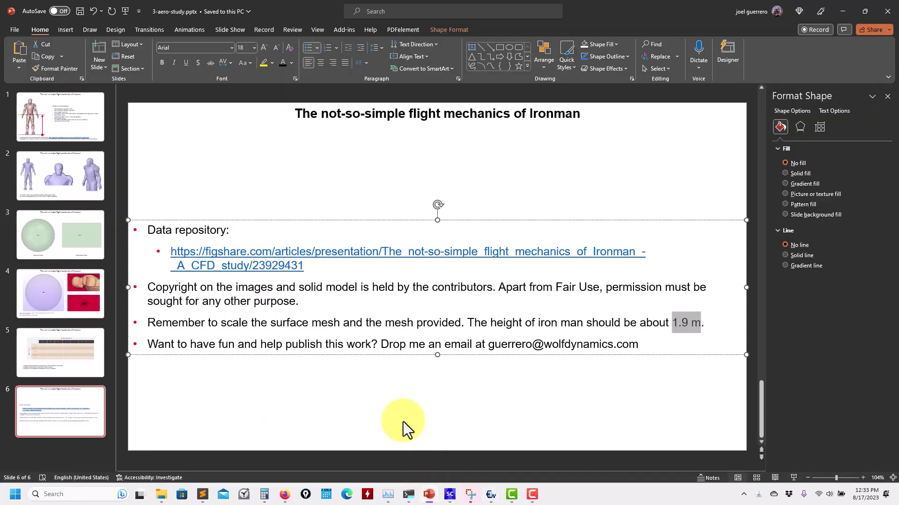
left_click(70, 346)
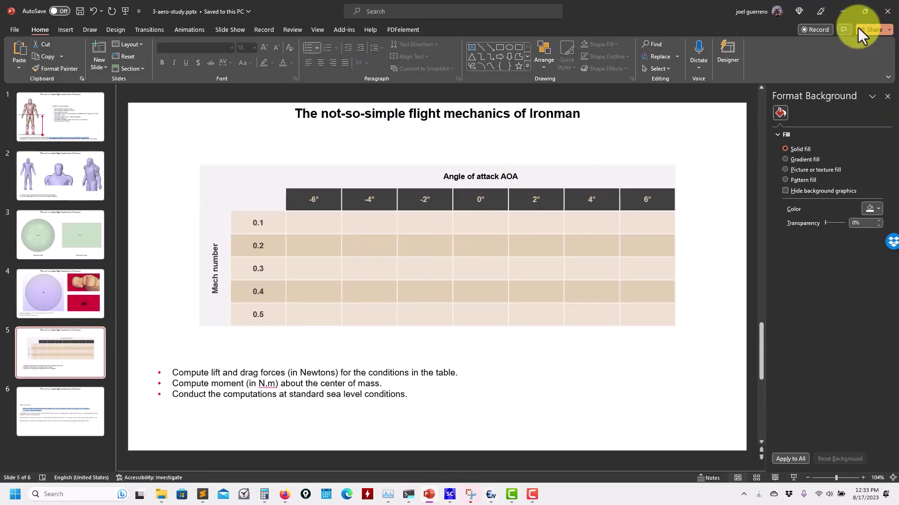
left_click(842, 11)
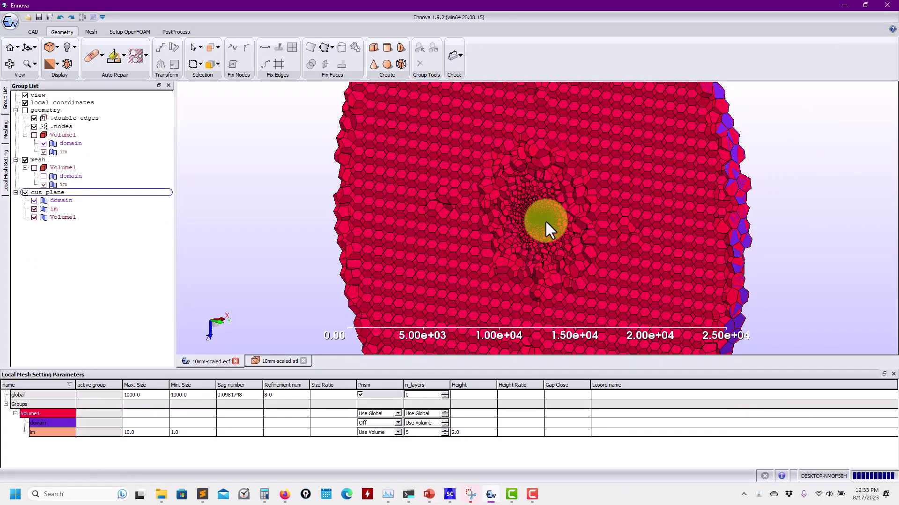
- Frame the full cut-plane disc of polyhedral cells with the dense core around the body centred
mouse_move(518, 254)
left_mouse_down()
mouse_move(603, 260)
mouse_move(508, 252)
left_mouse_up()
left_click_drag(310, 229, 596, 263)
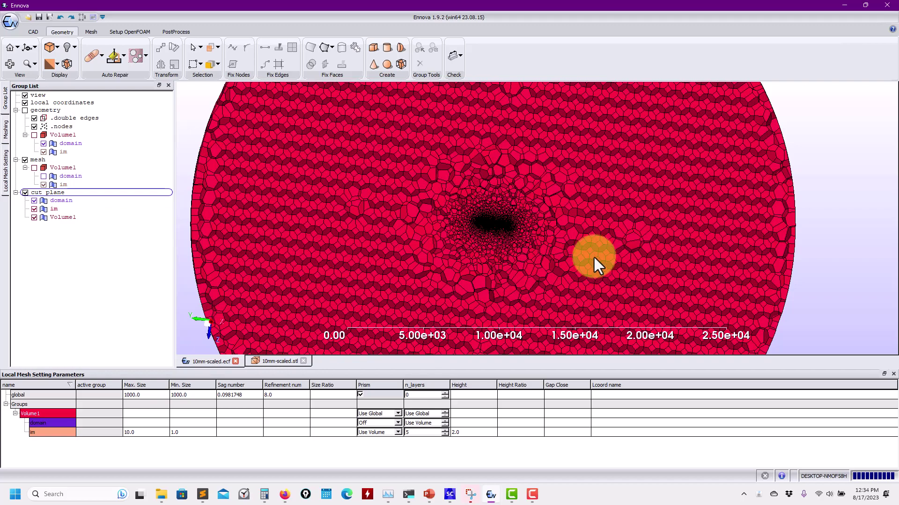
scroll(592, 260, "up", 2)
scroll(497, 251, "down", 4)
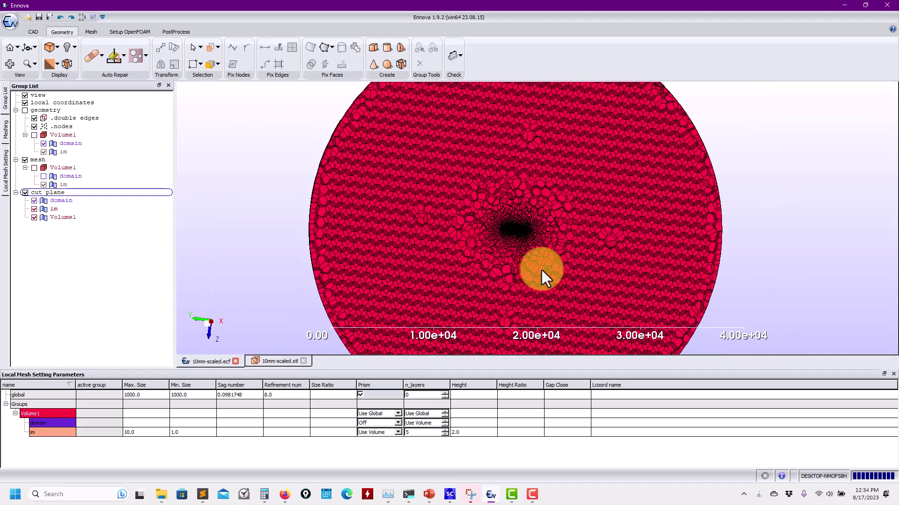